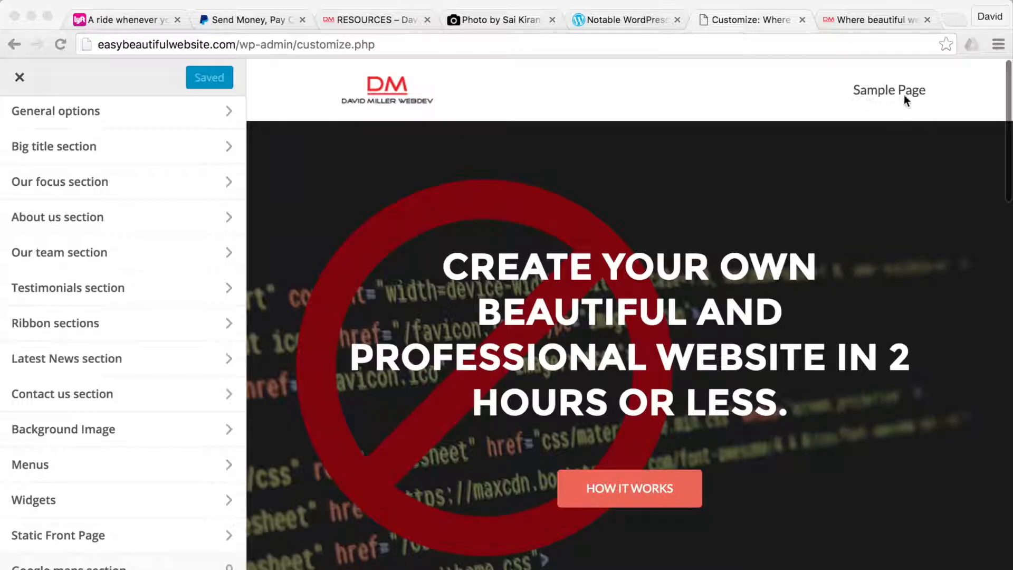
Step: Review the finished reference home page on davidmillerwebdev.com from its header down to the contact section
left_click(363, 25)
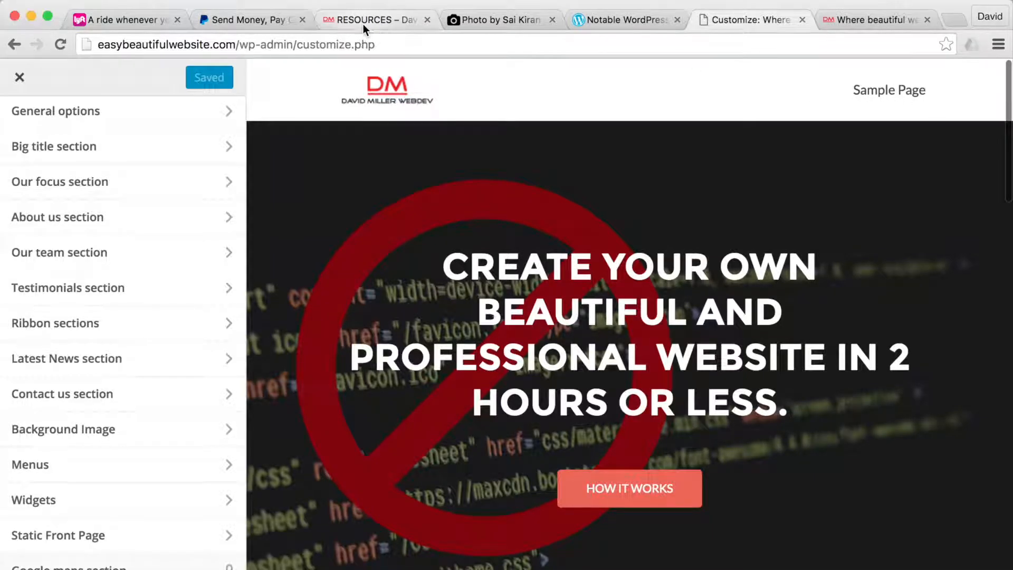
left_click(363, 24)
scroll(337, 232, "up", 10)
left_click(93, 101)
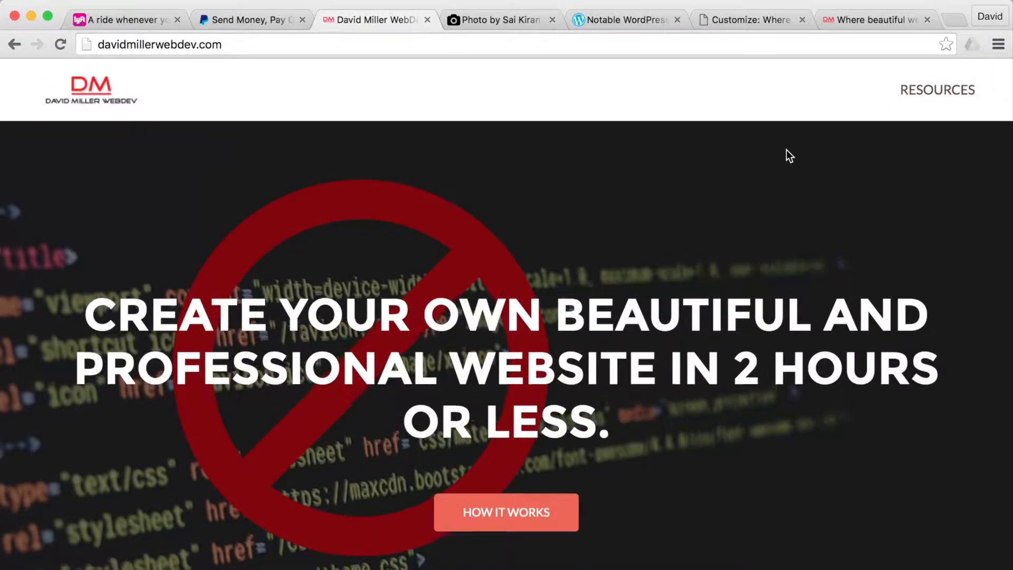
scroll(786, 152, "down", 10)
scroll(786, 153, "down", 15)
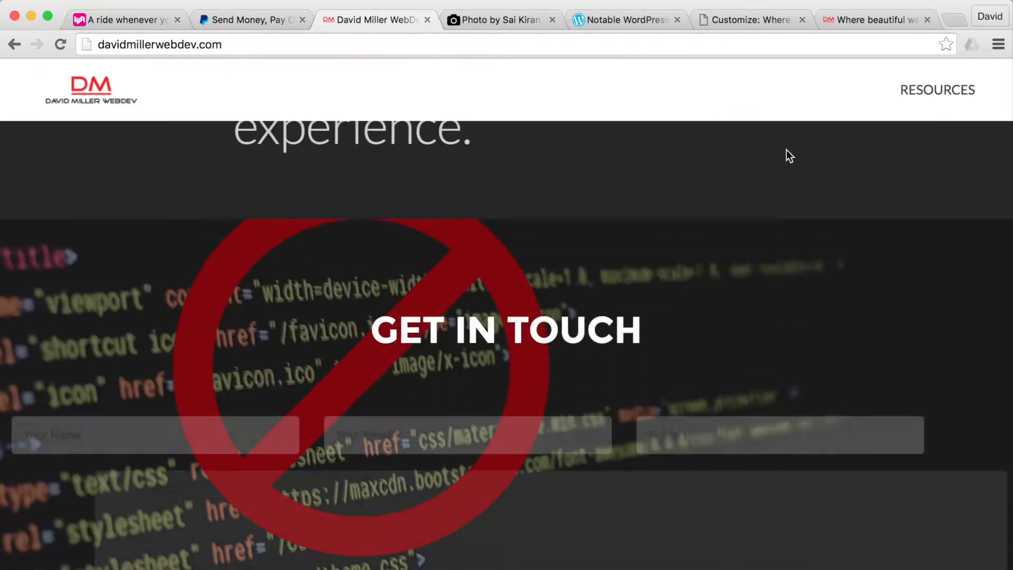
scroll(786, 151, "up", 20)
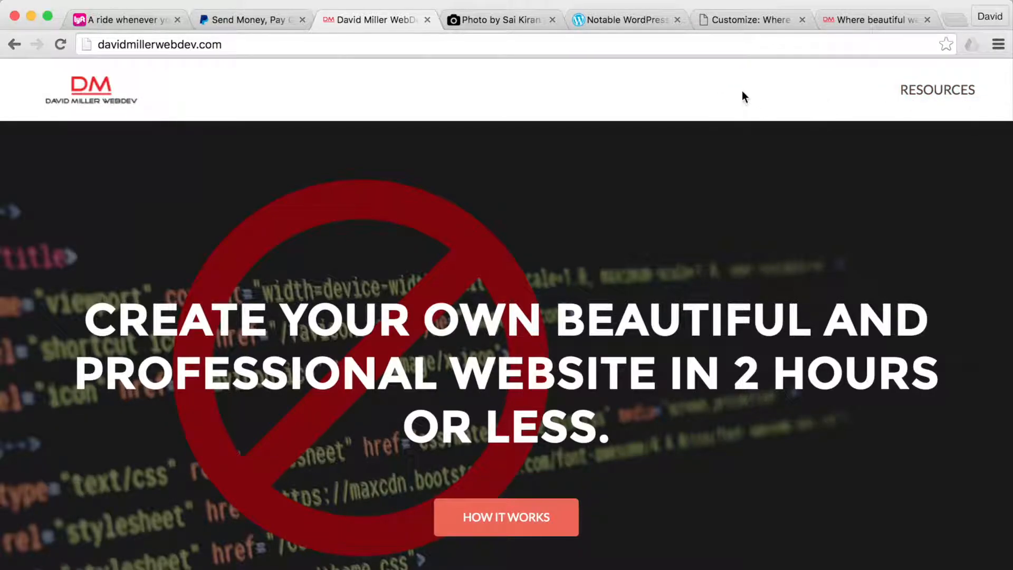
Step: Leave the theme customizer of easybeautifulwebsite.com and open the WordPress list of all pages
left_click(736, 18)
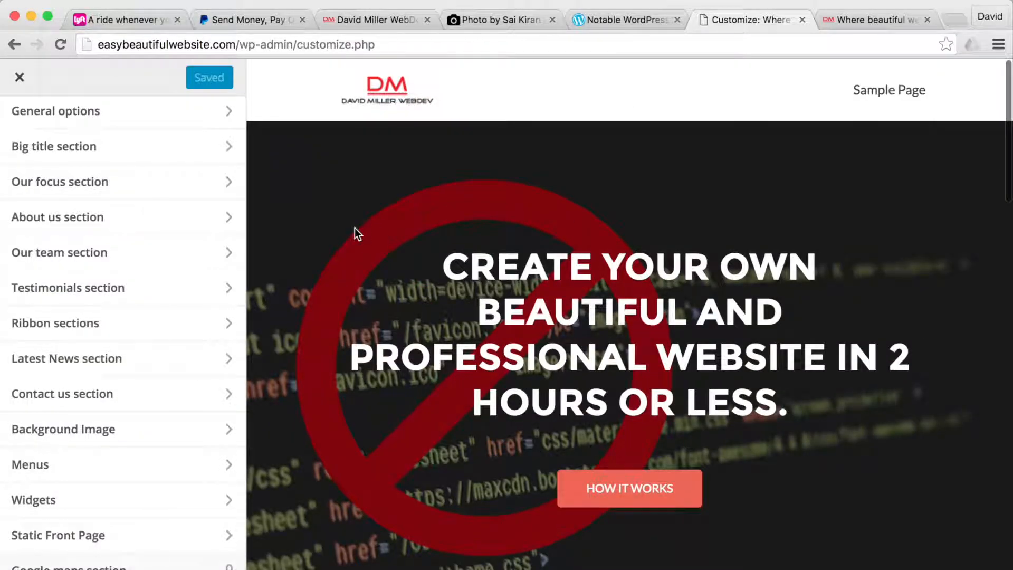
scroll(174, 283, "up", 5)
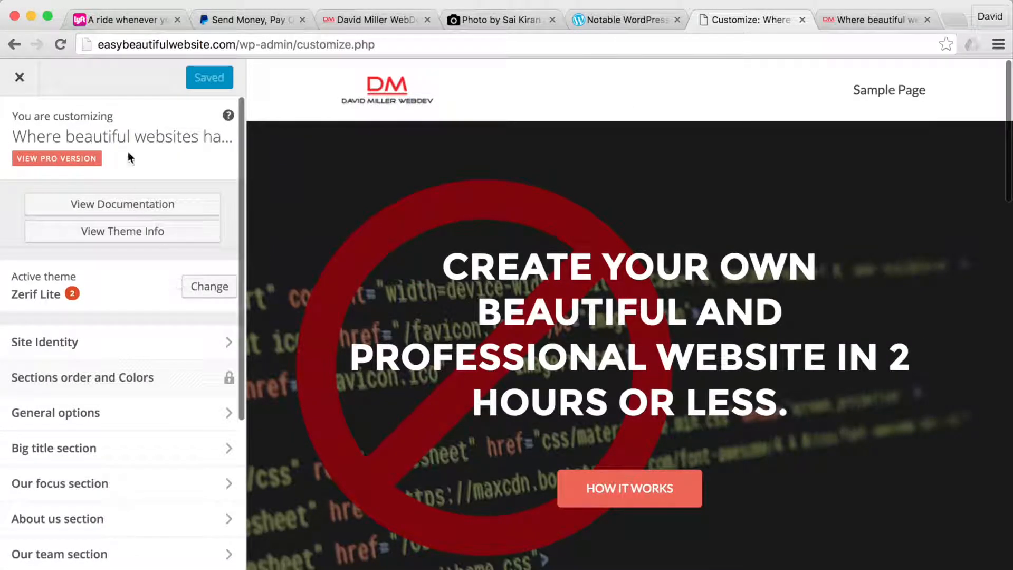
left_click(19, 77)
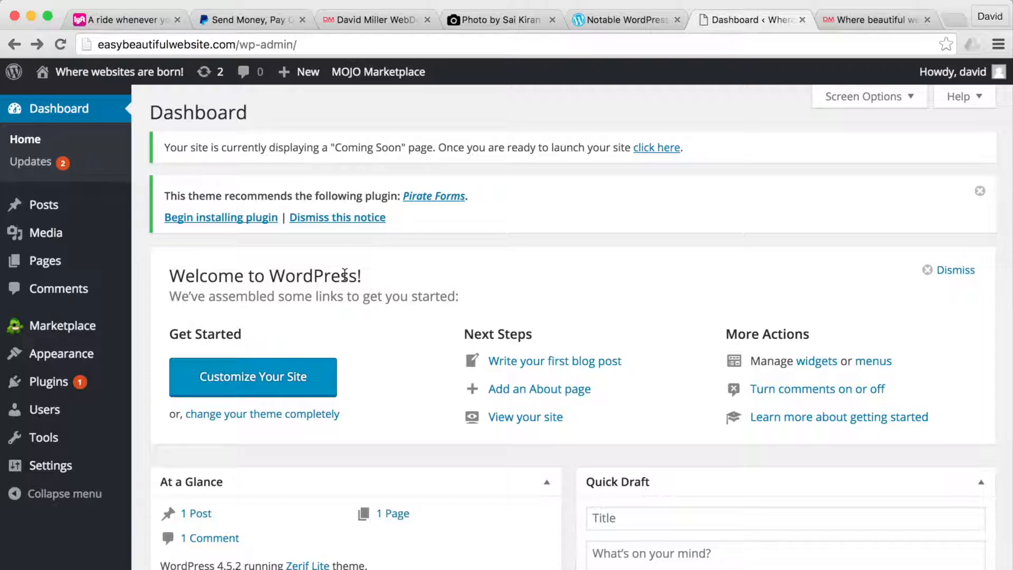
left_click(249, 371)
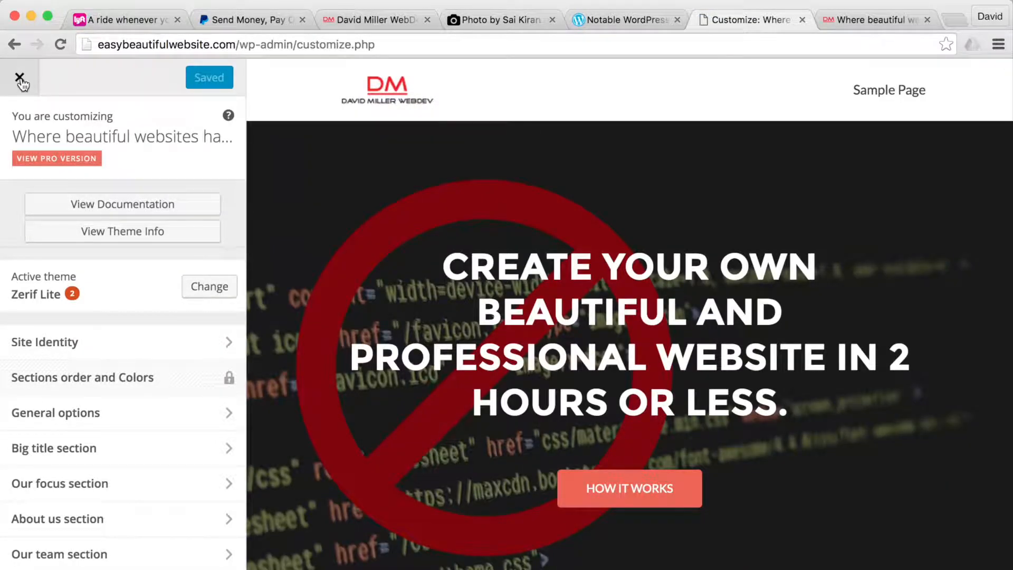
left_click(20, 81)
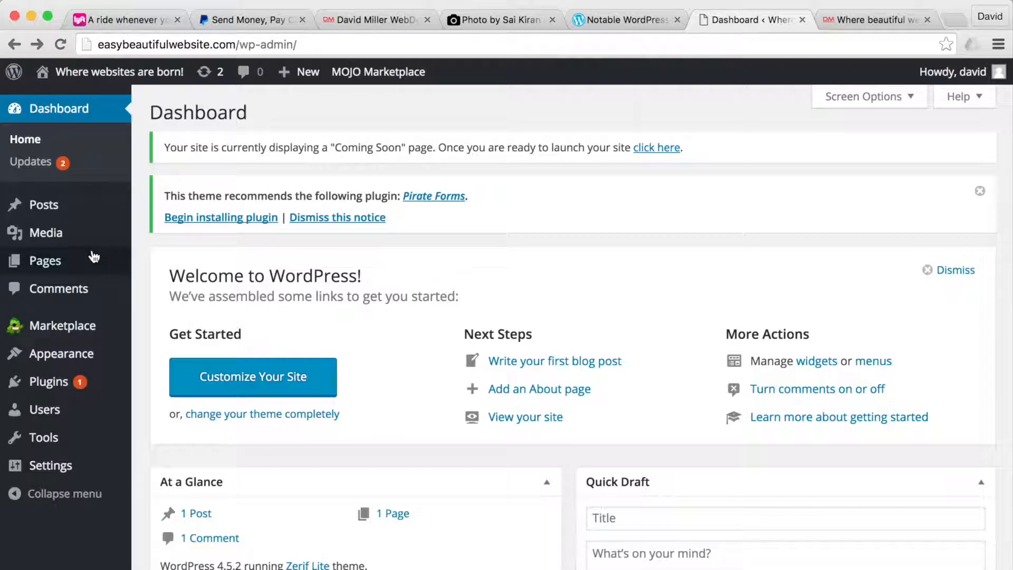
mouse_move(46, 271)
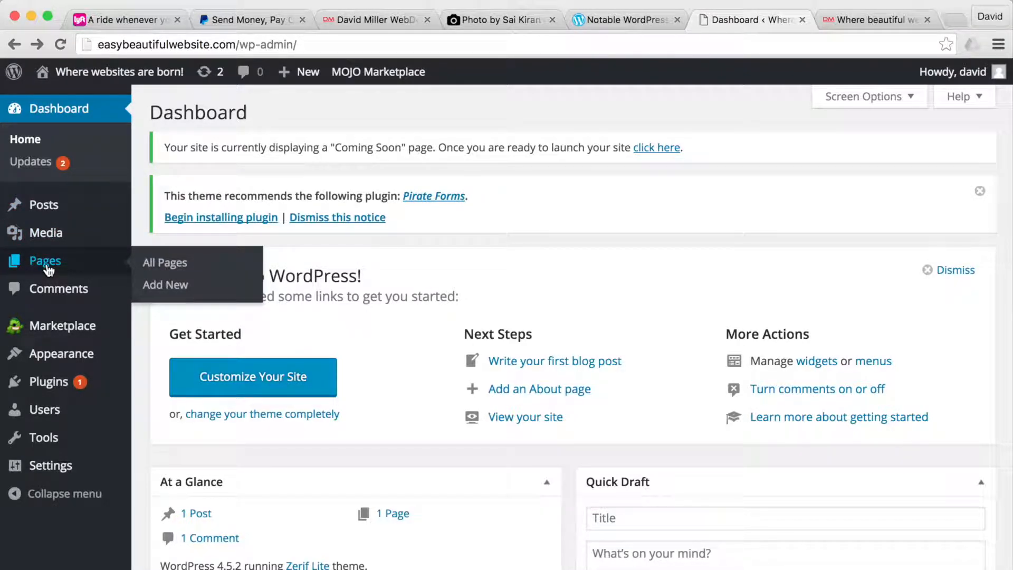
left_click(47, 267)
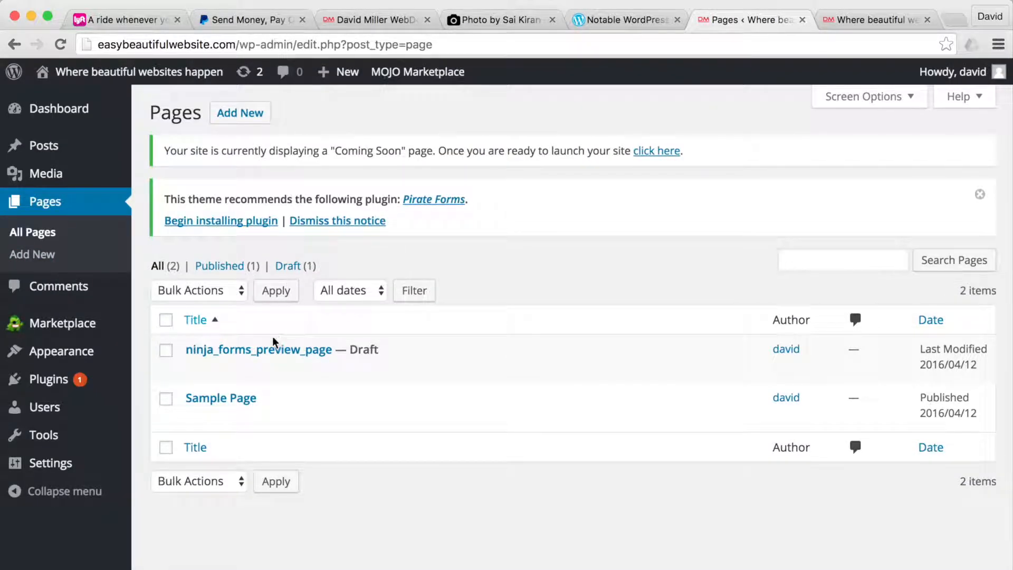
Step: Open Sample Page for editing, retitle it "Resources" and update the page
mouse_move(258, 415)
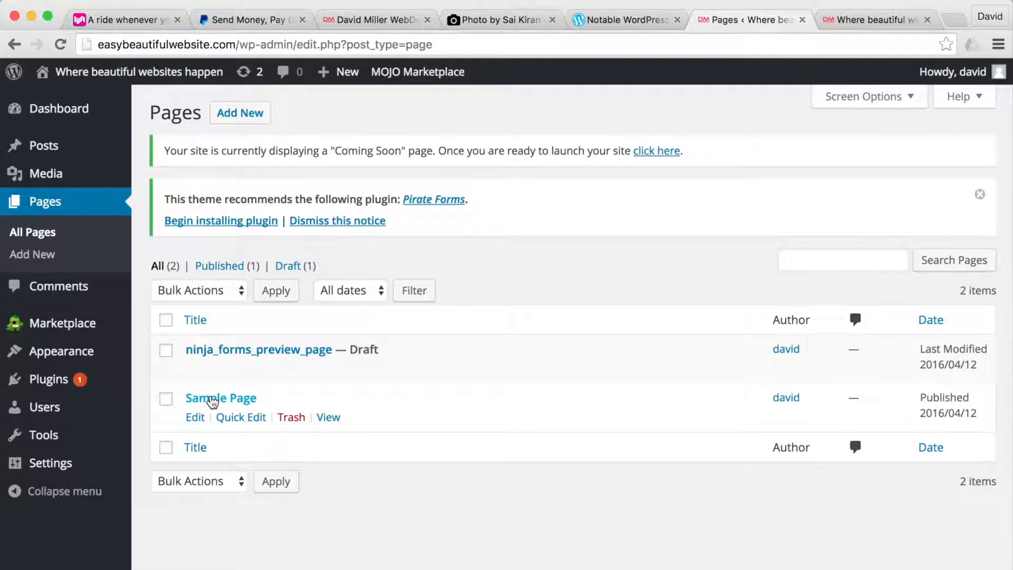
left_click(866, 19)
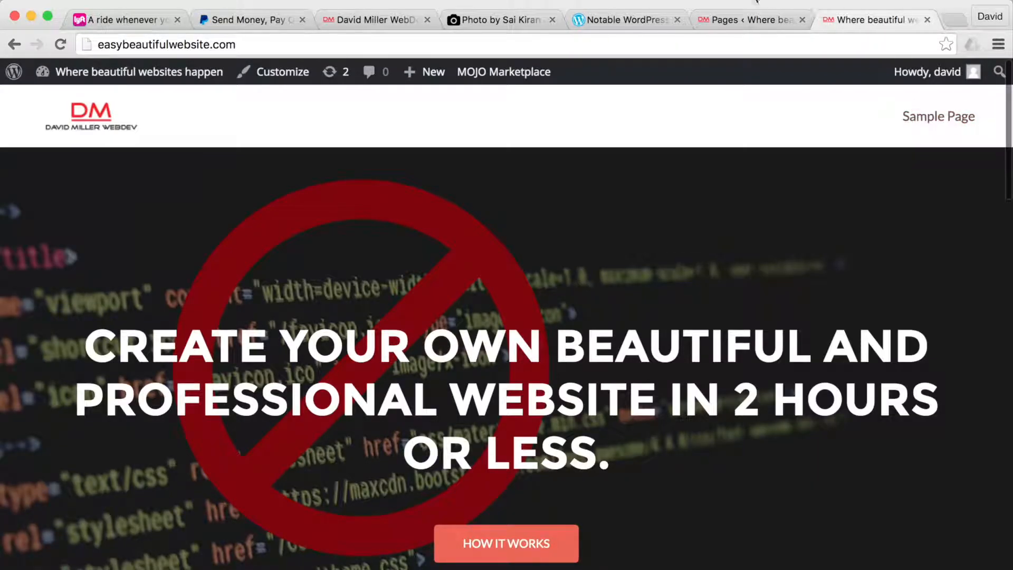
left_click(723, 19)
mouse_move(238, 399)
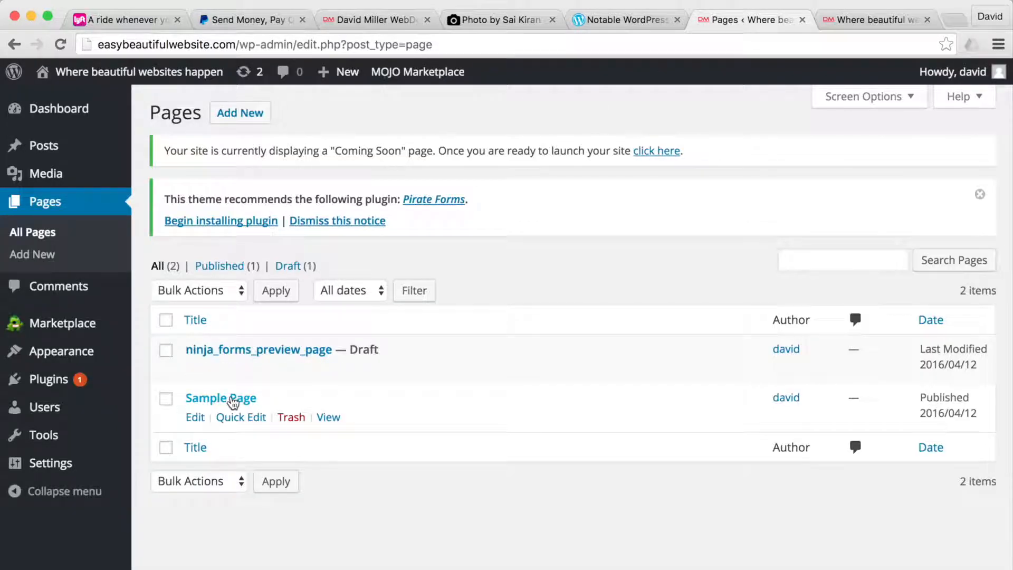
left_click(233, 400)
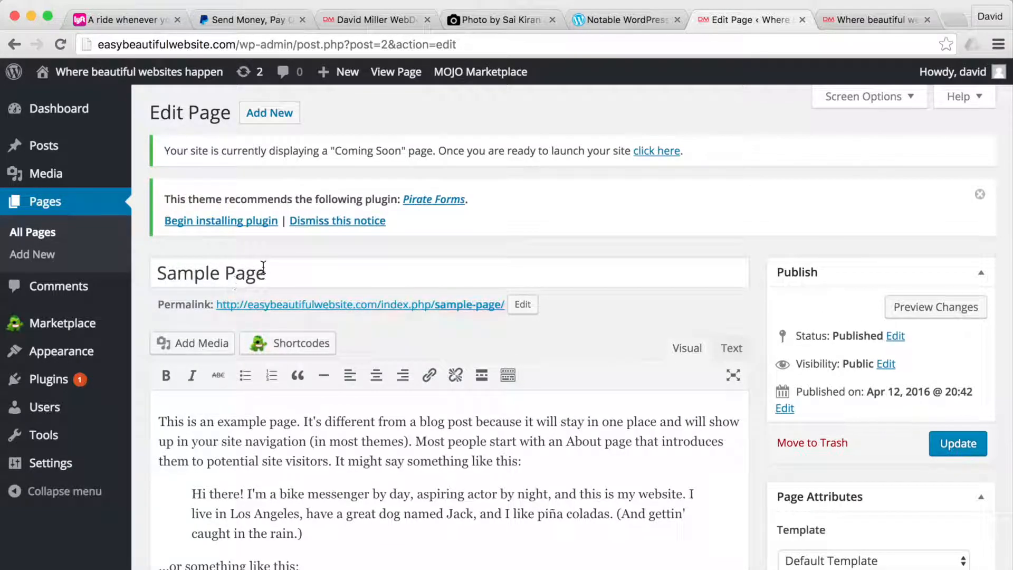
left_click_drag(265, 273, 133, 285)
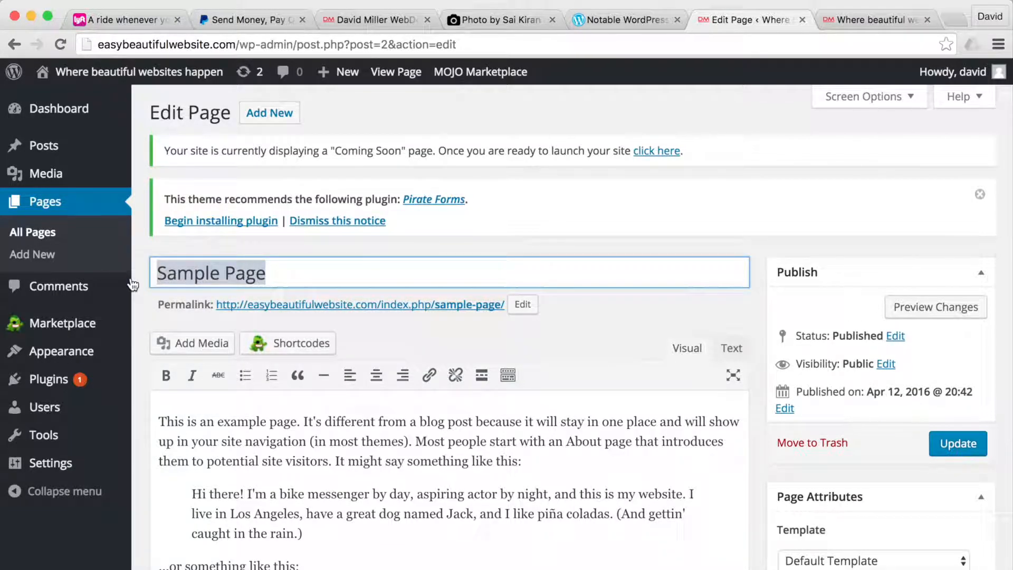
type("Resources")
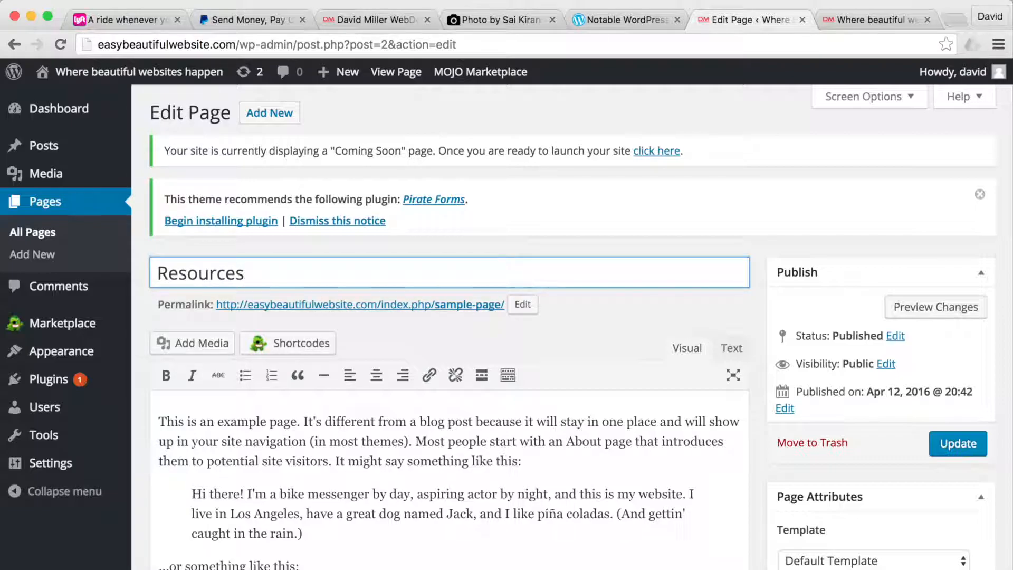
left_click(957, 441)
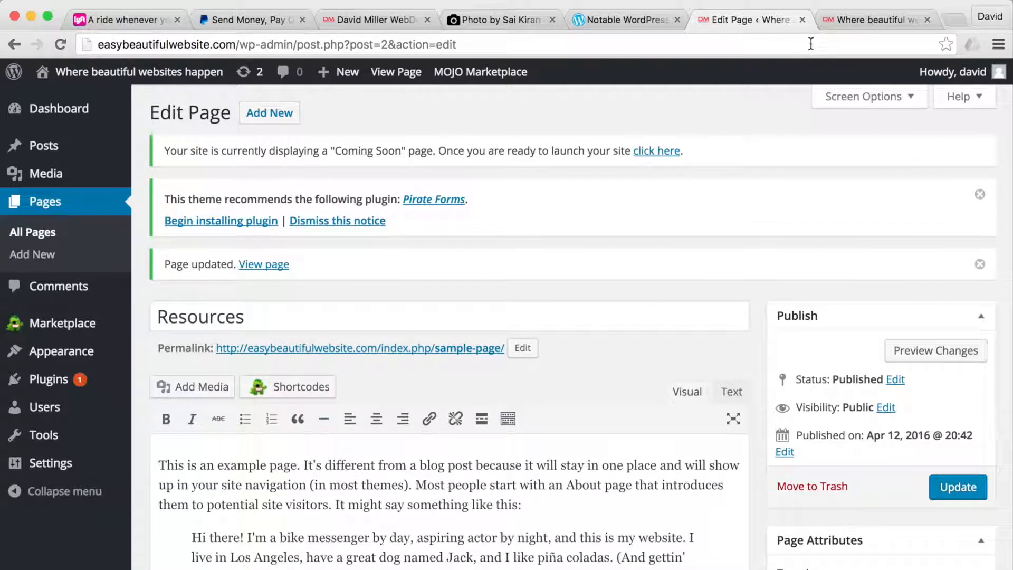
Step: Reload the easybeautifulwebsite.com home page and compare its navigation label with the reference site's
left_click(849, 20)
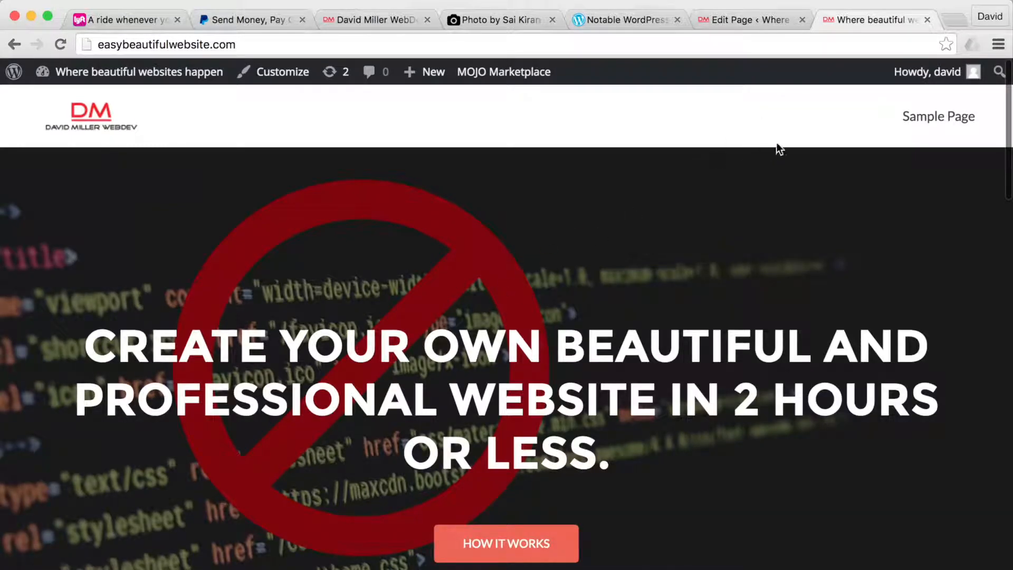
left_click(60, 45)
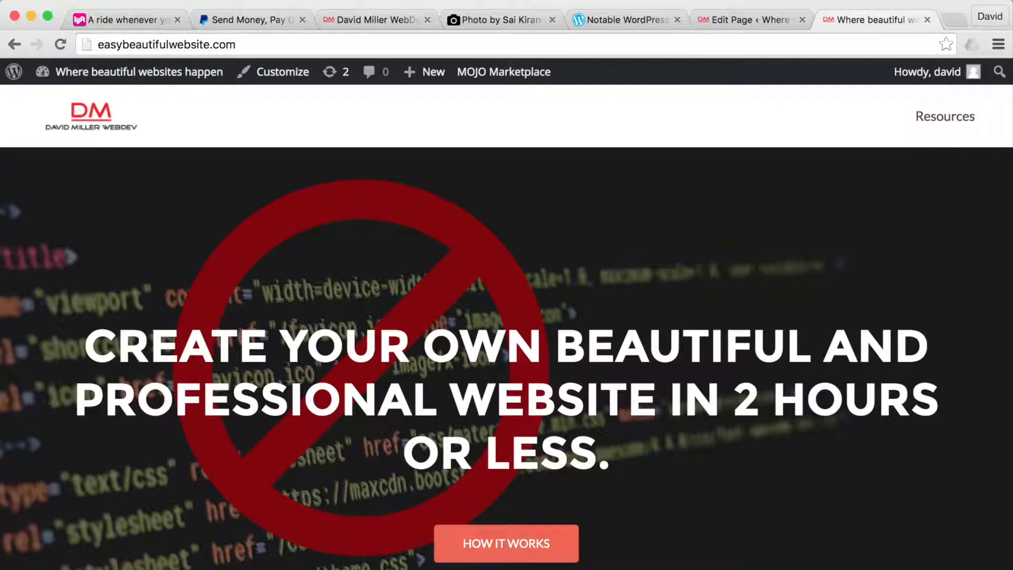
left_click(351, 19)
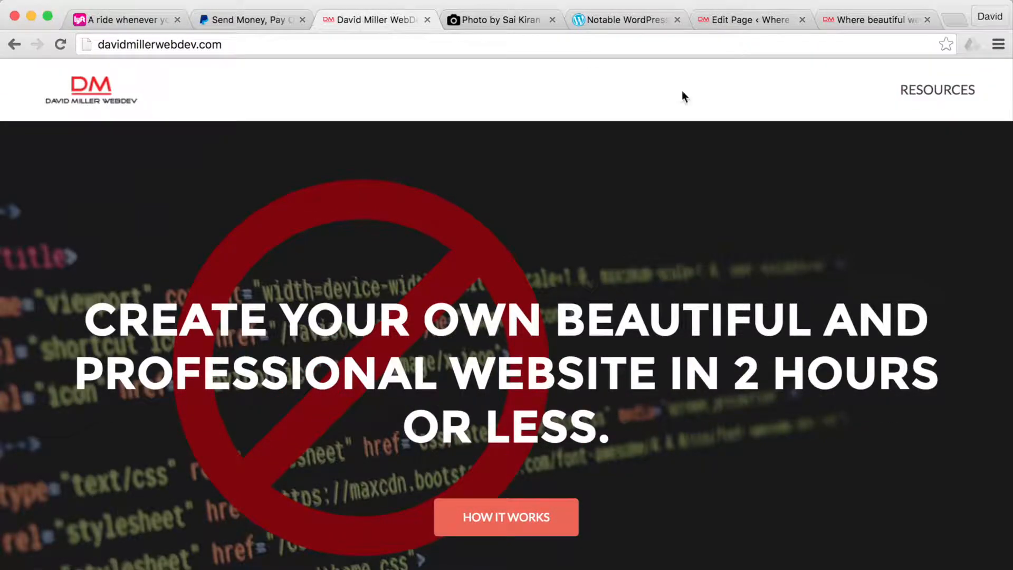
Step: Change the page title to "RESOURCES" in all capitals and update the page
left_click(722, 20)
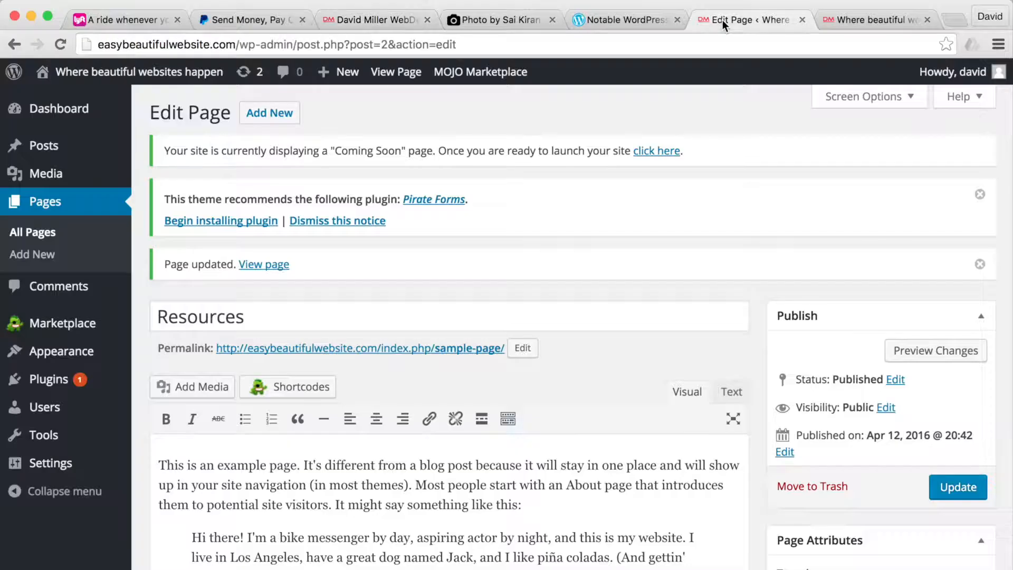
double_click(291, 323)
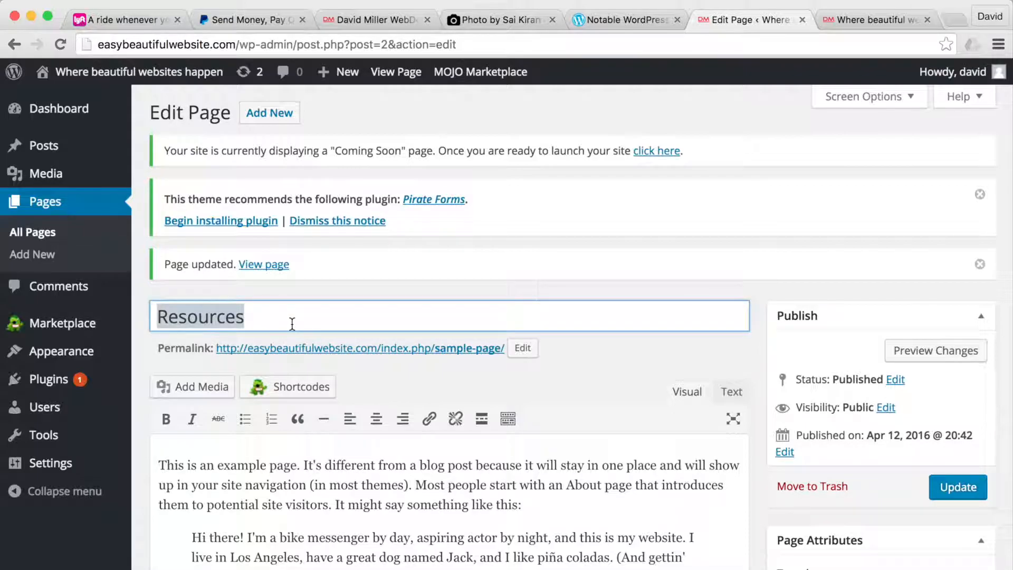
type("RESOURCES")
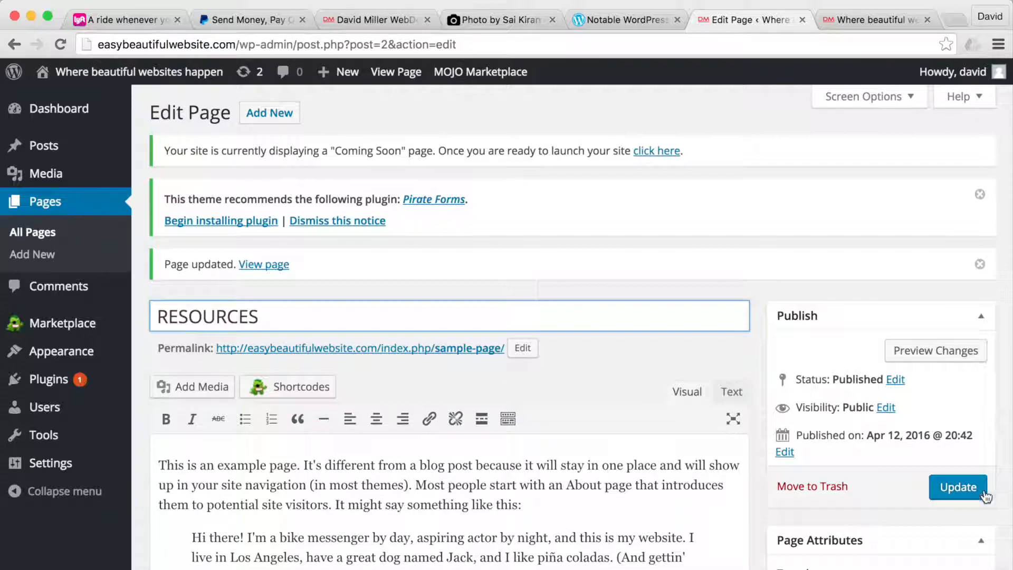
left_click(958, 487)
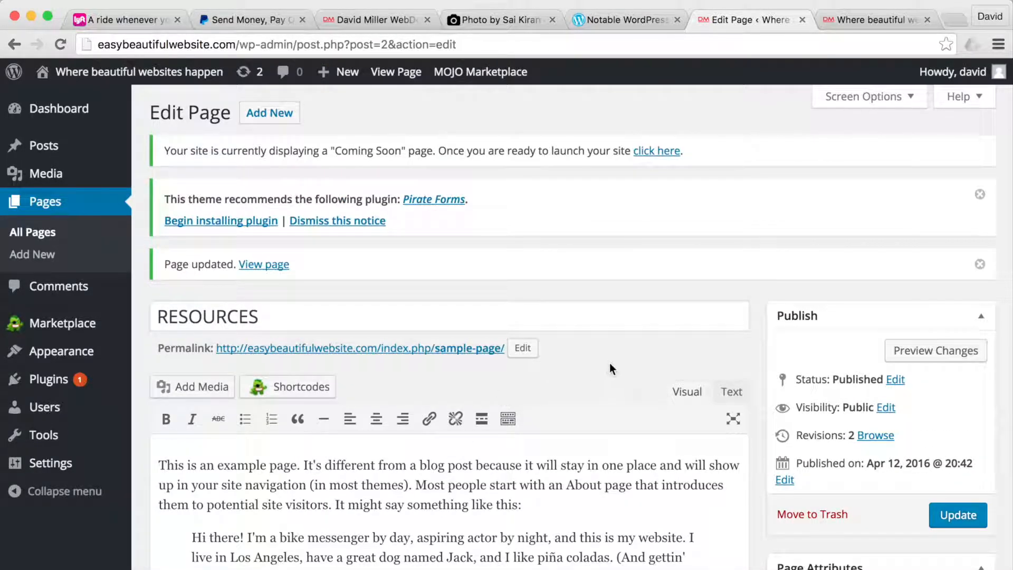
Step: Reload the easybeautifulwebsite.com home page and view the RESOURCES page through its navigation link
left_click(853, 18)
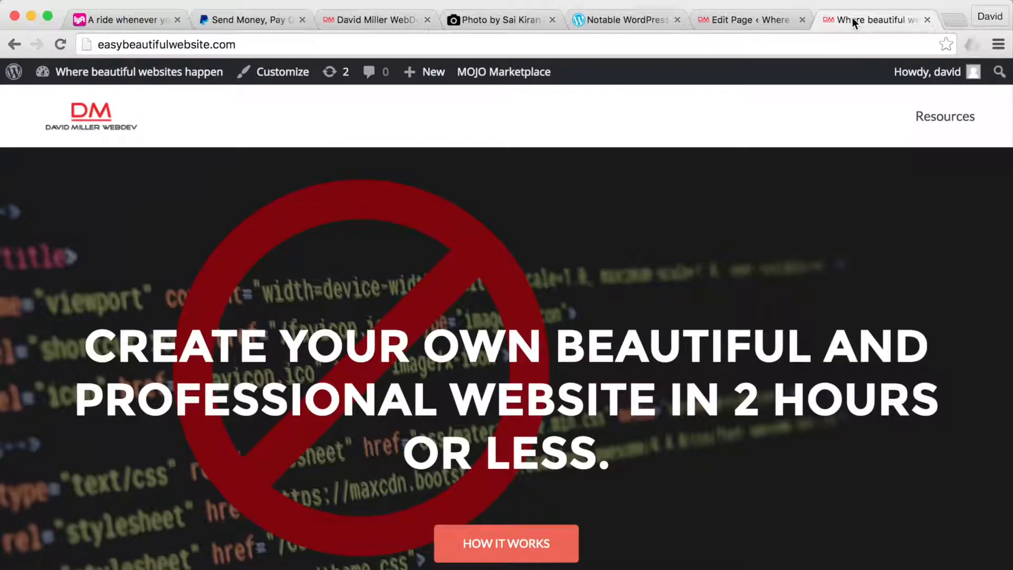
left_click(62, 43)
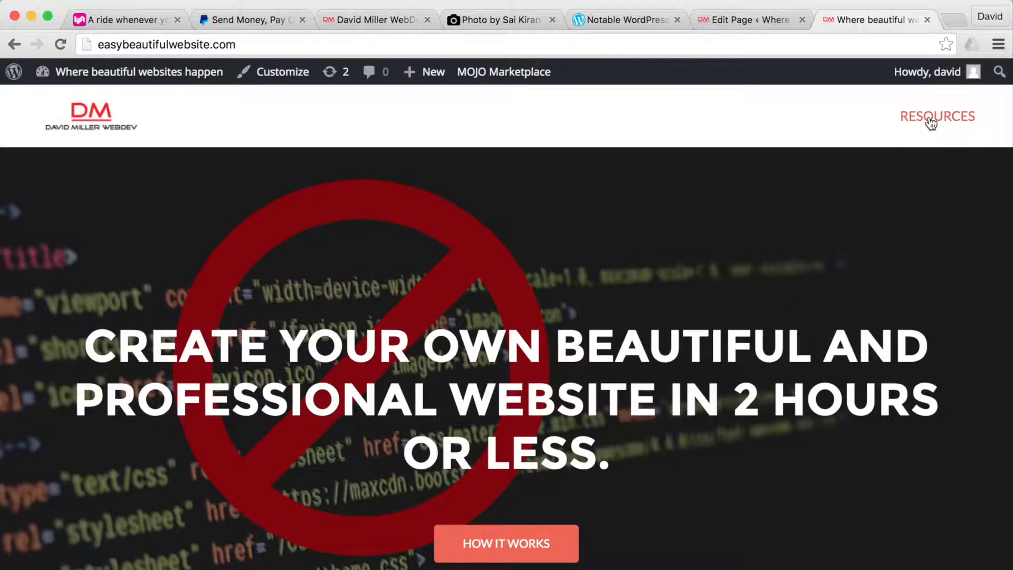
left_click(929, 119)
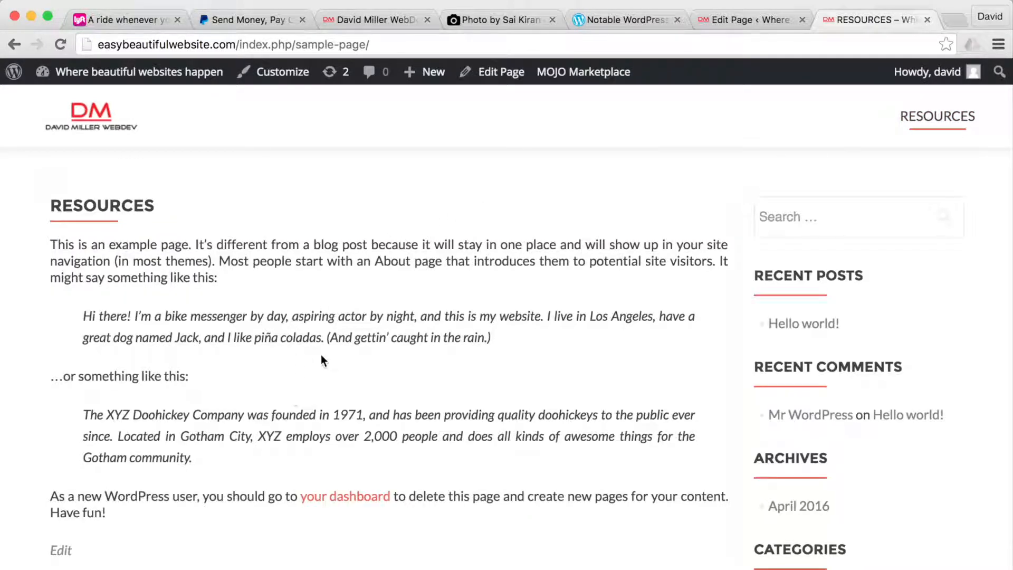
Step: Copy the body content of the RESOURCES page on davidmillerwebdev.com, from "Helpful Links" through the LinkedIn image sizes
left_click(733, 23)
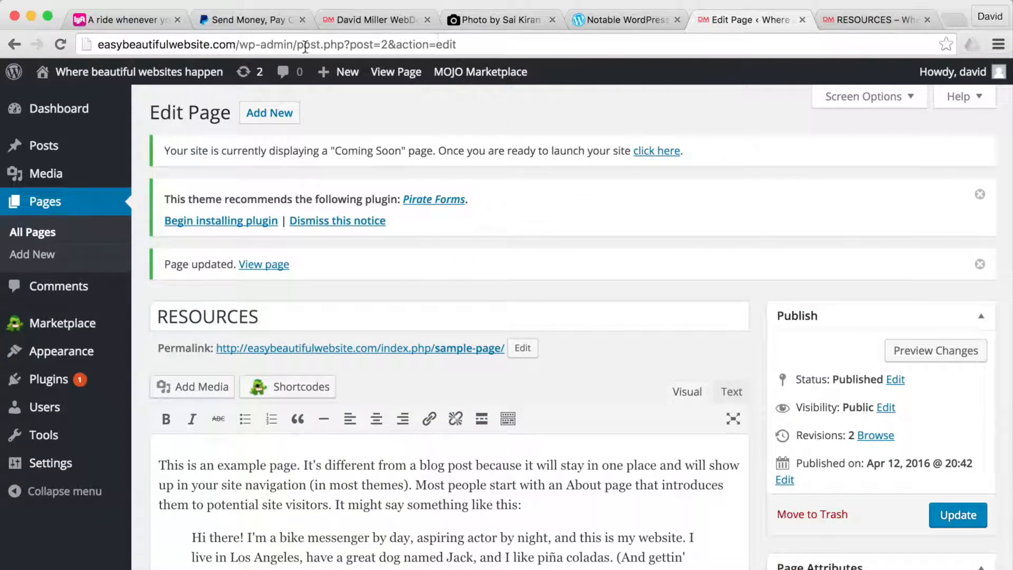
left_click(371, 20)
left_click(913, 91)
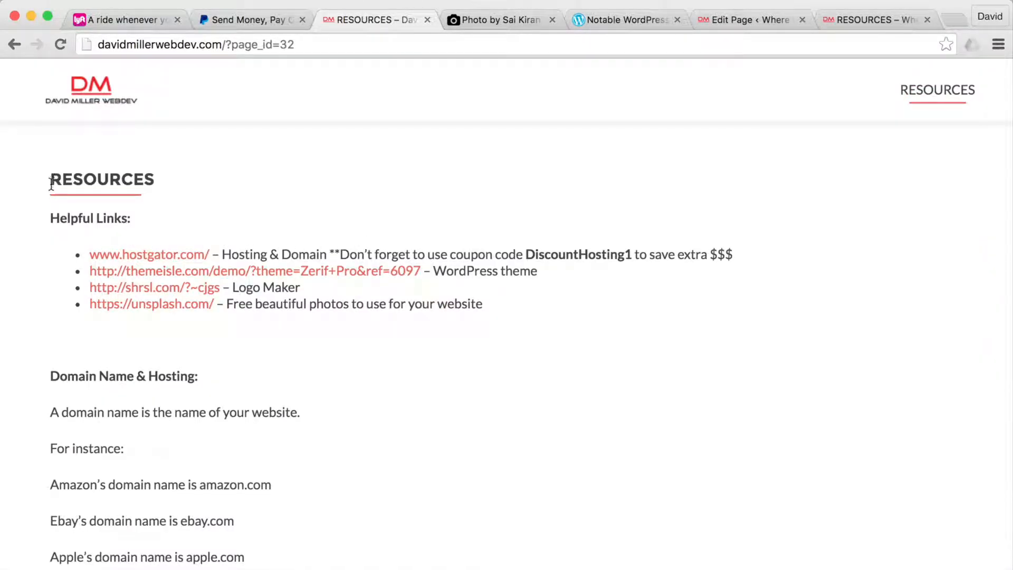
left_click_drag(51, 220, 517, 561)
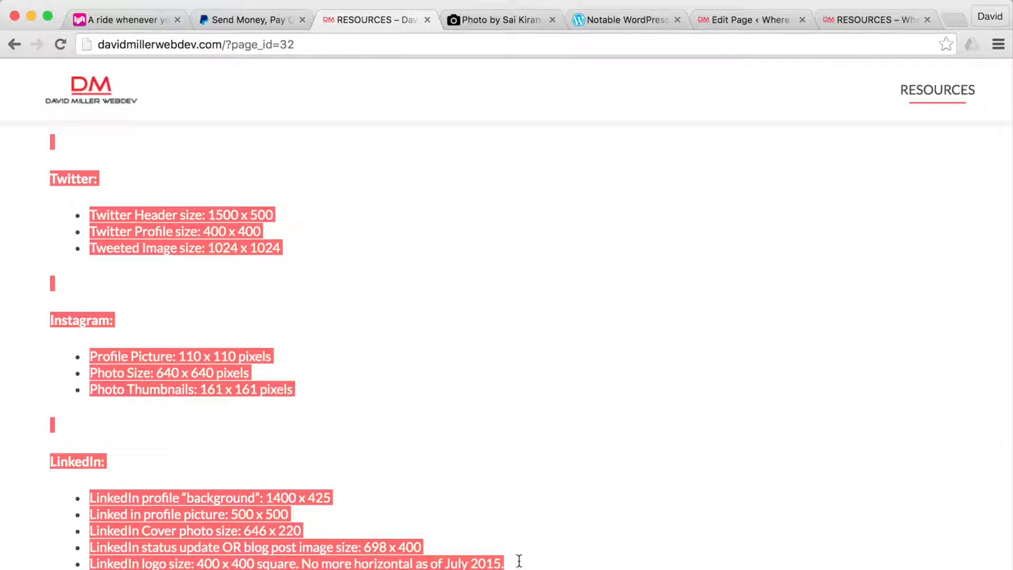
Step: Replace all the example text in the RESOURCES page editor with the copied content and update the page
left_click(782, 21)
left_click(160, 461)
left_click_drag(161, 461, 679, 500)
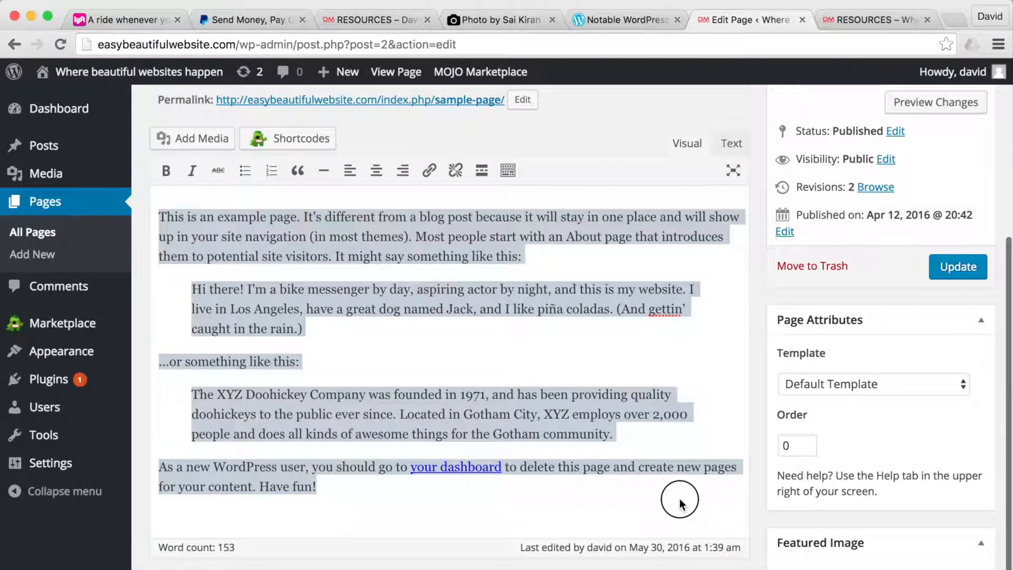
key("super+v")
left_click(958, 319)
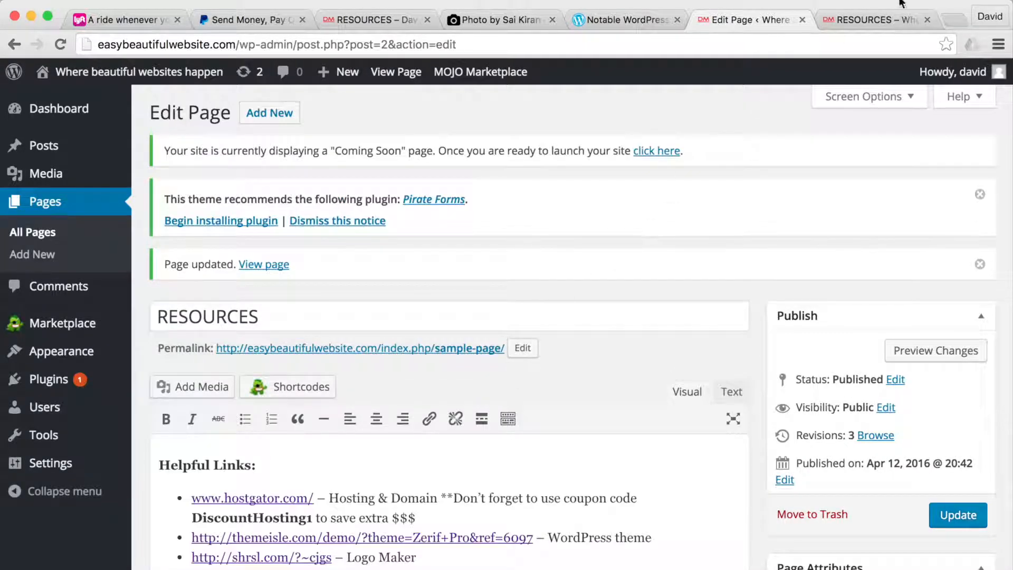
Step: Reload the RESOURCES page on easybeautifulwebsite.com and look through its content
left_click(849, 20)
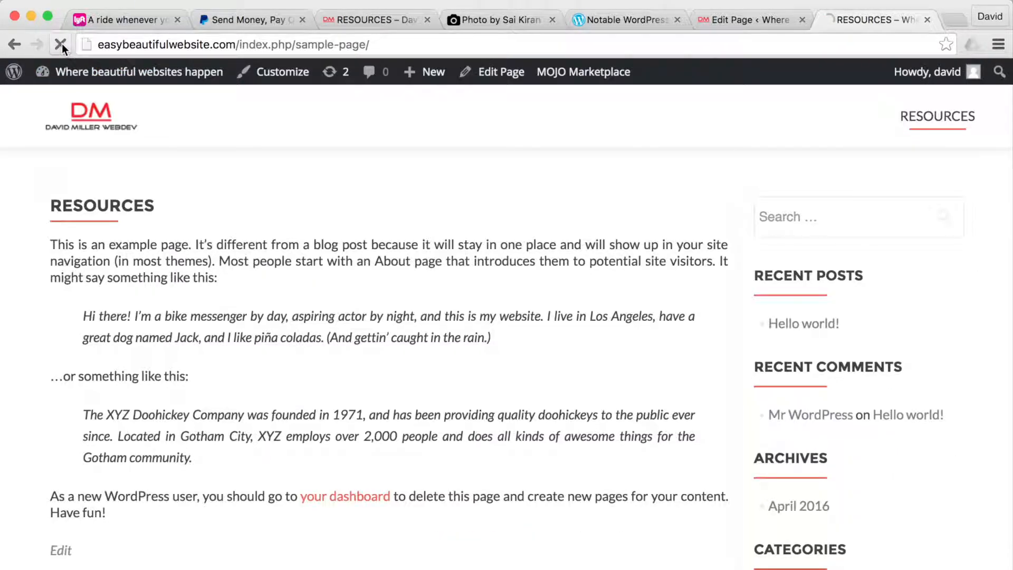
scroll(383, 341, "down", 3)
scroll(383, 340, "down", 10)
scroll(382, 340, "up", 10)
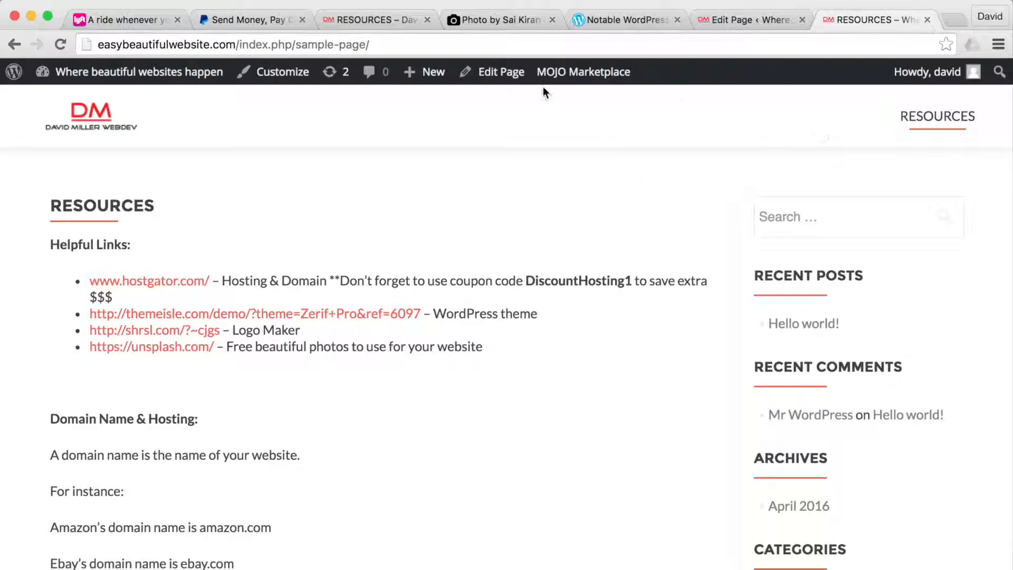
Step: Open the home page of easybeautifulwebsite.com and compare it with the home page of davidmillerwebdev.com
left_click(91, 114)
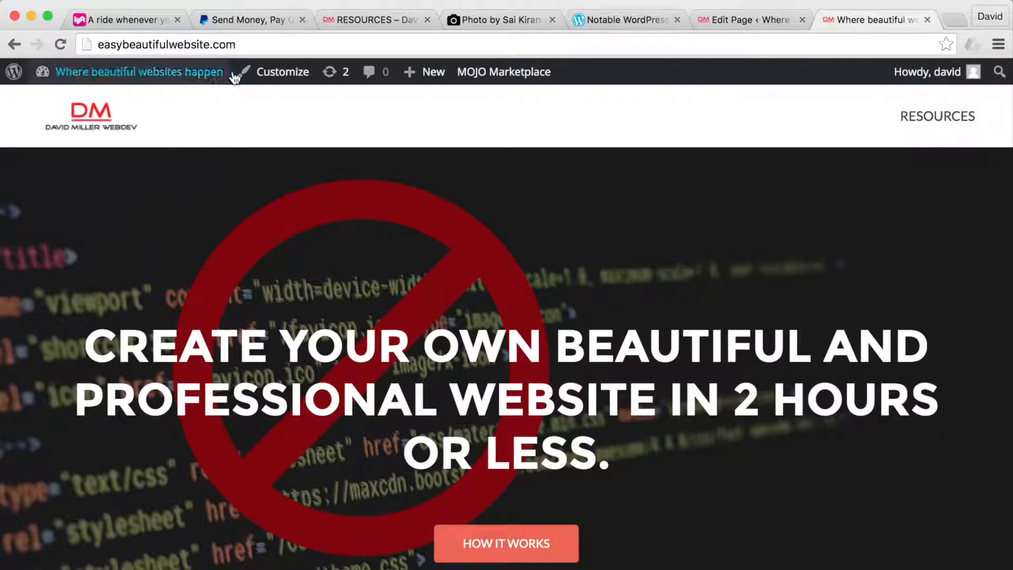
left_click(346, 22)
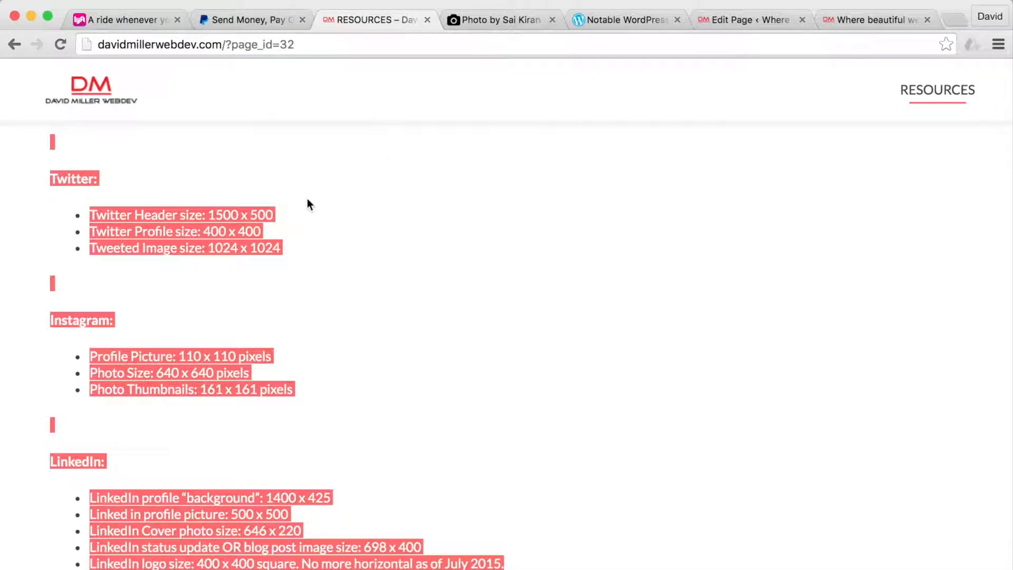
scroll(306, 204, "up", 15)
left_click(84, 101)
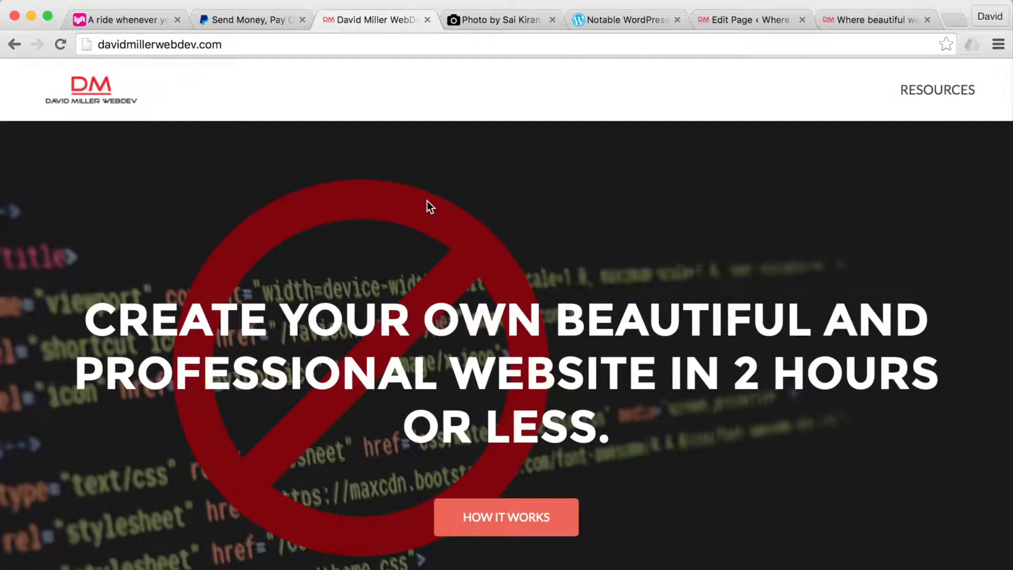
Step: Add a new page titled VIDEOS to the easybeautifulwebsite.com WordPress site and publish it
left_click(739, 18)
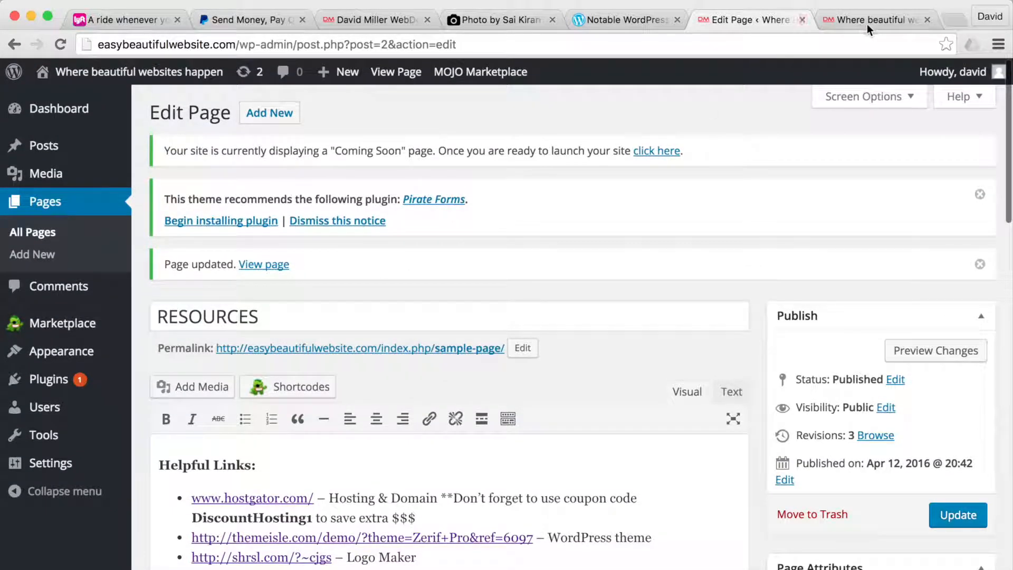
left_click(866, 23)
left_click(745, 19)
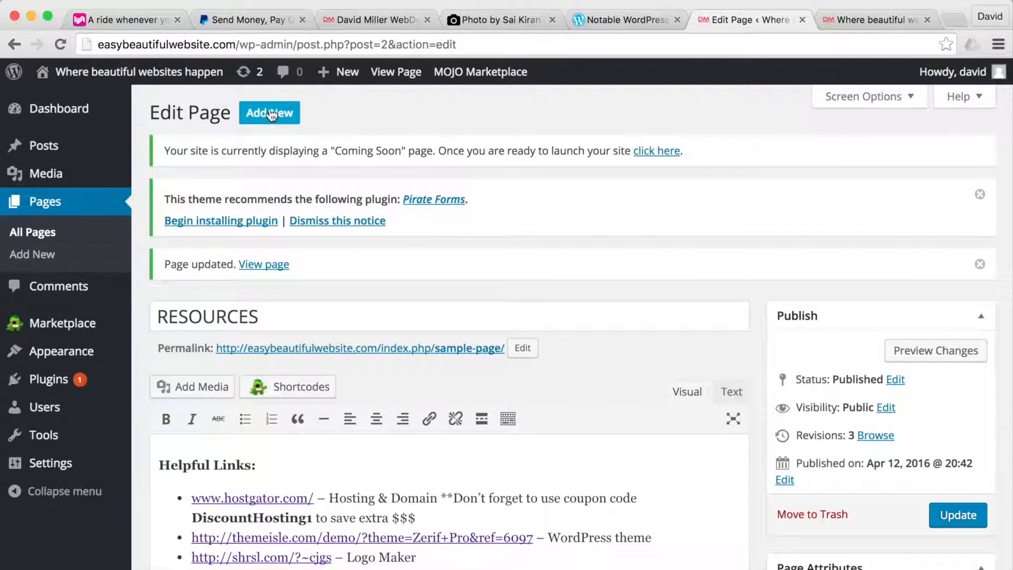
left_click(37, 202)
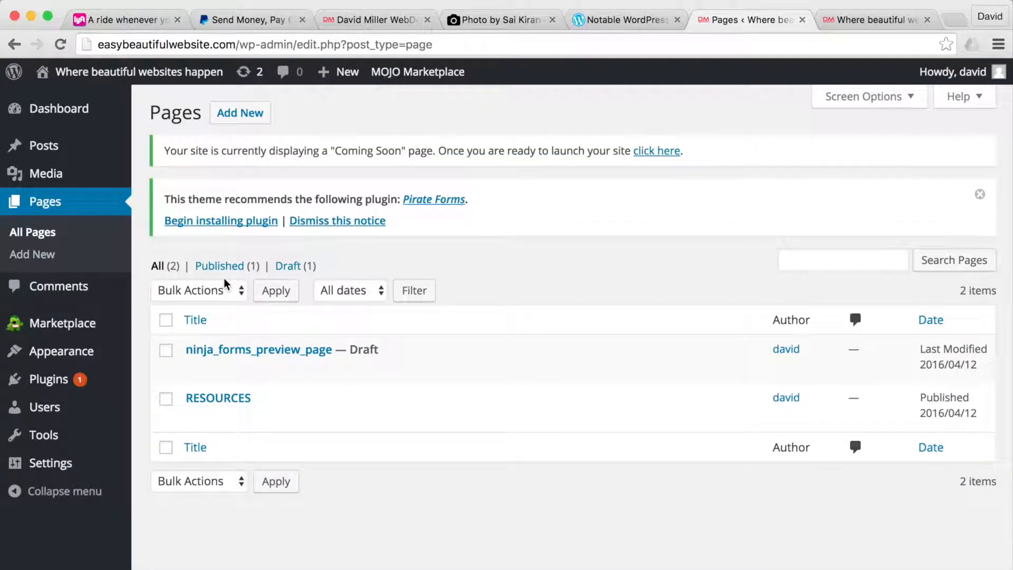
mouse_move(267, 362)
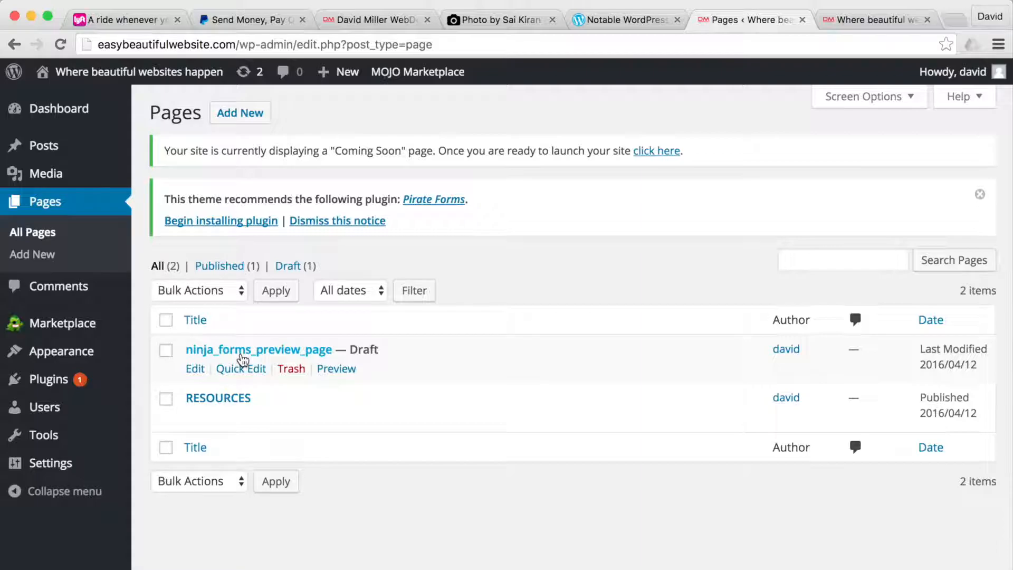
left_click(247, 114)
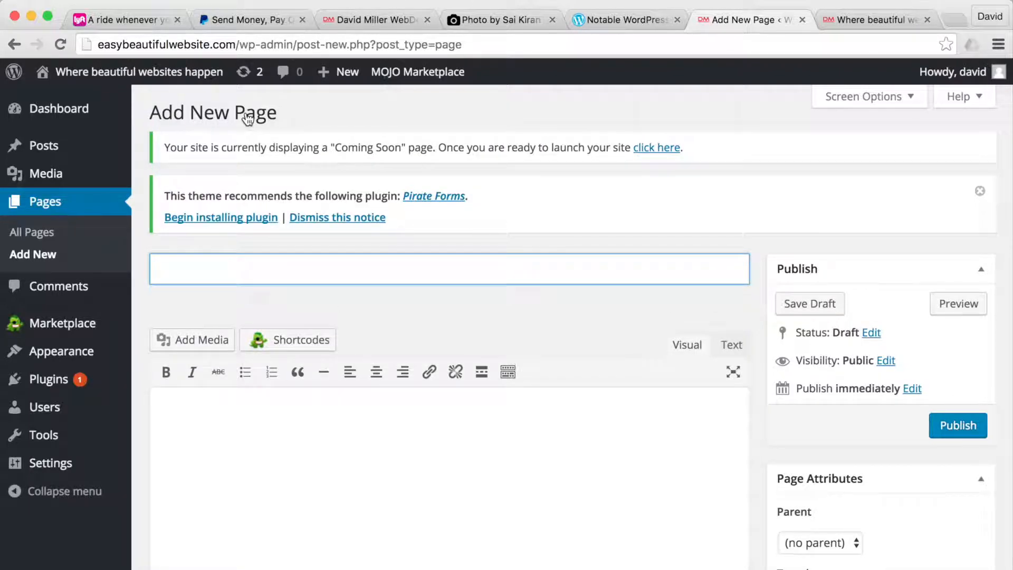
type("VIDEOS")
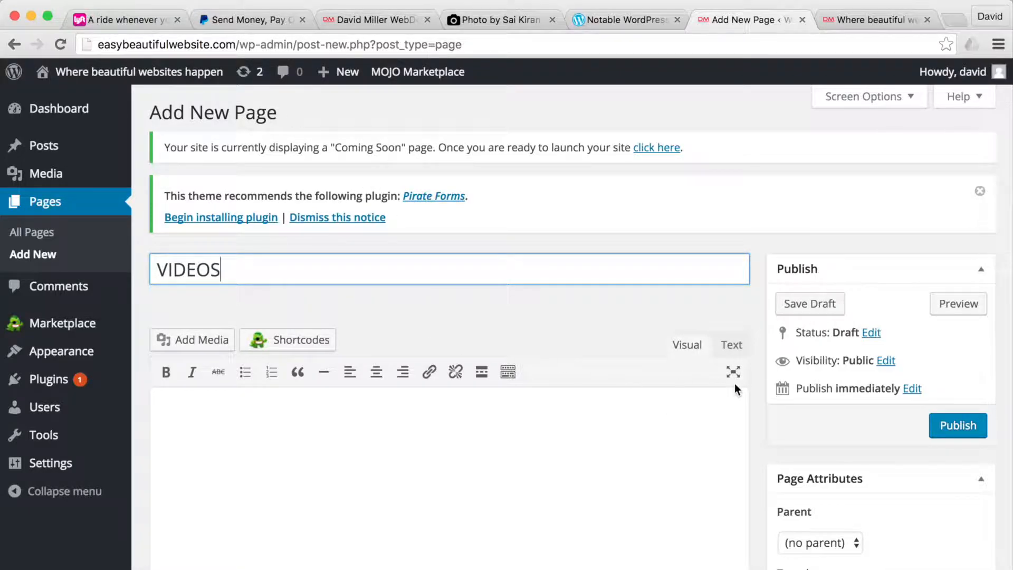
left_click(950, 426)
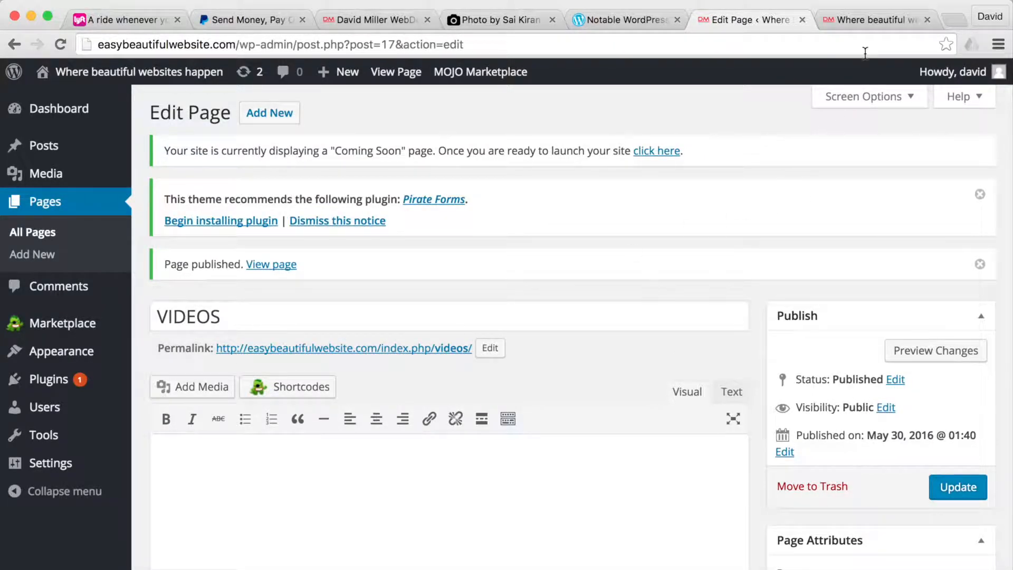
Step: View the VIDEOS page on the live easybeautifulwebsite.com site through its navigation link, and return to the page editor
left_click(872, 18)
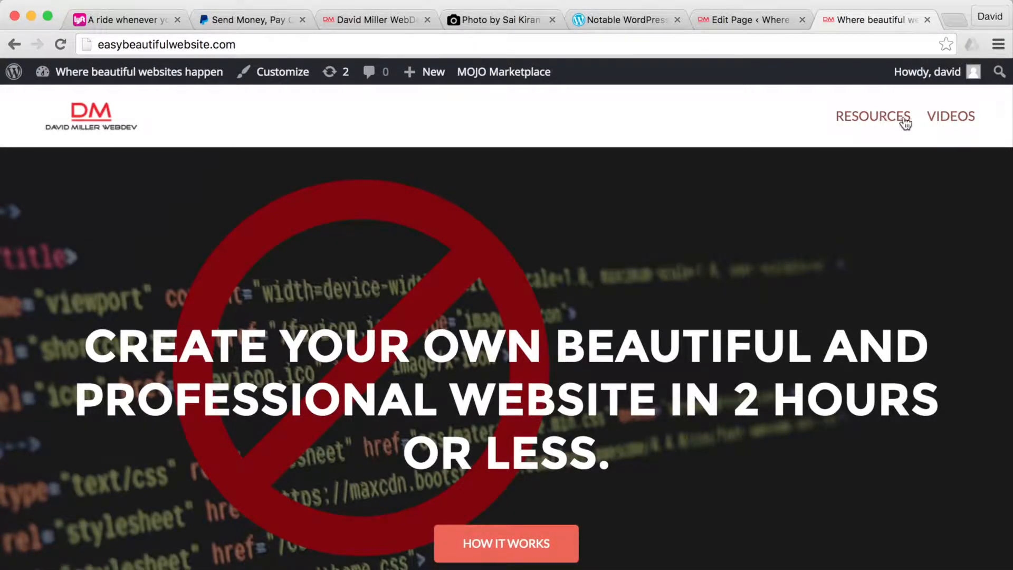
left_click(941, 119)
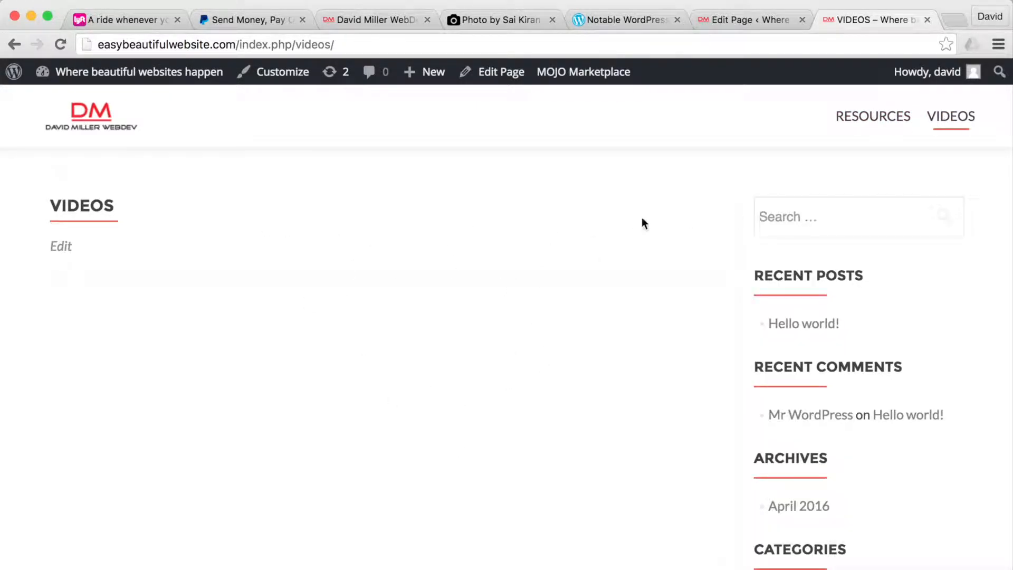
left_click(738, 20)
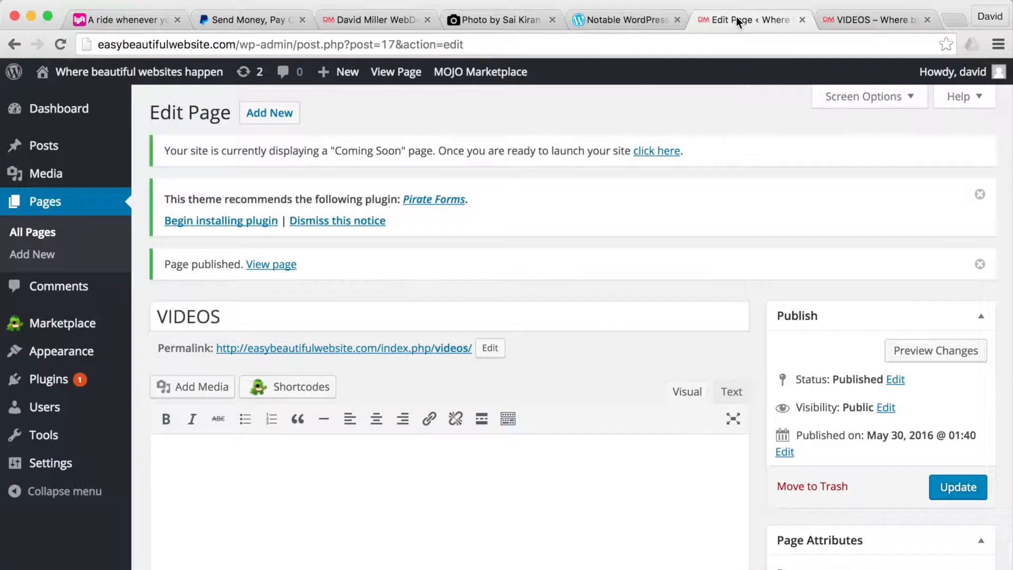
left_click(861, 20)
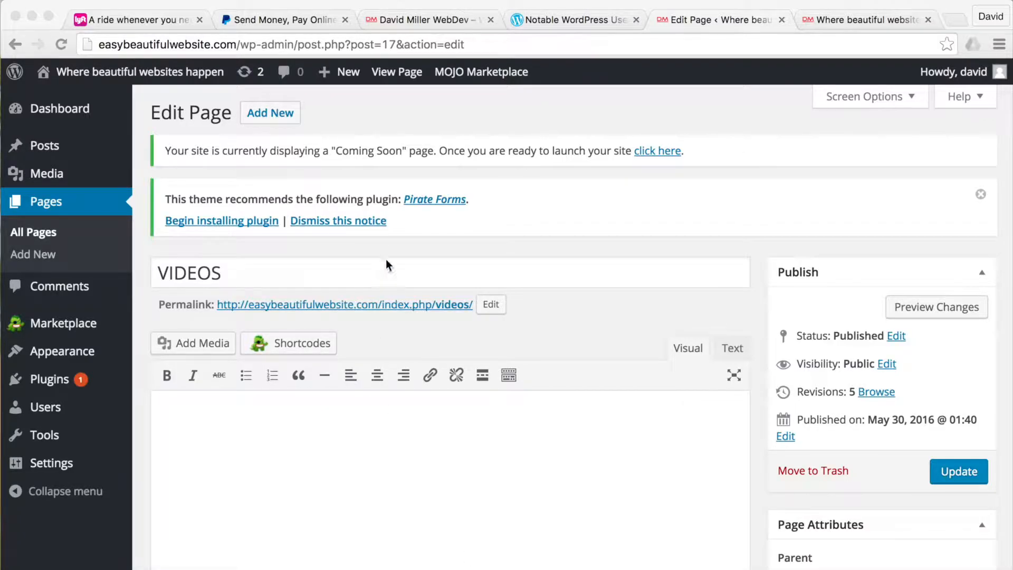
left_click(173, 69)
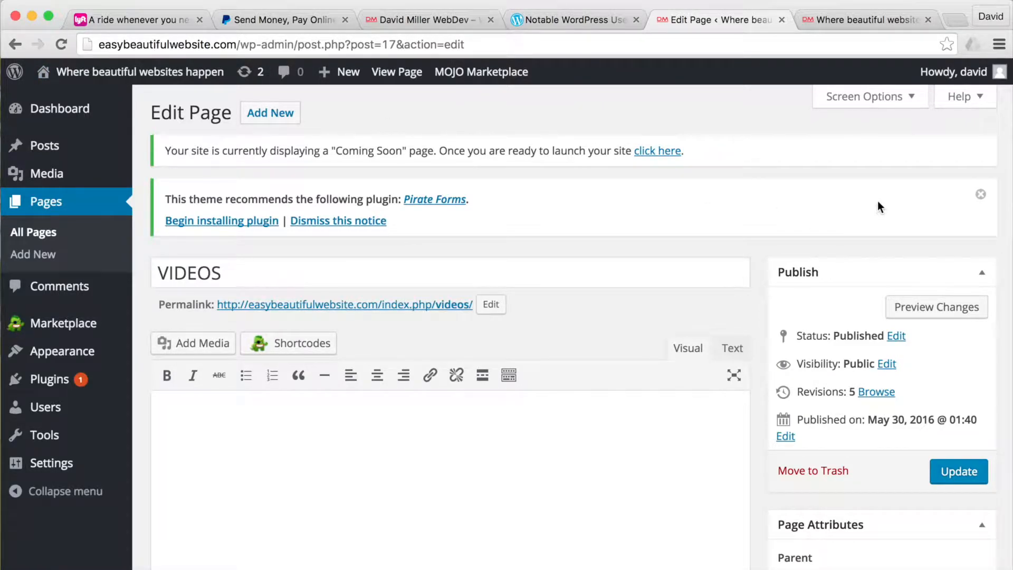
left_click(841, 22)
left_click(941, 115)
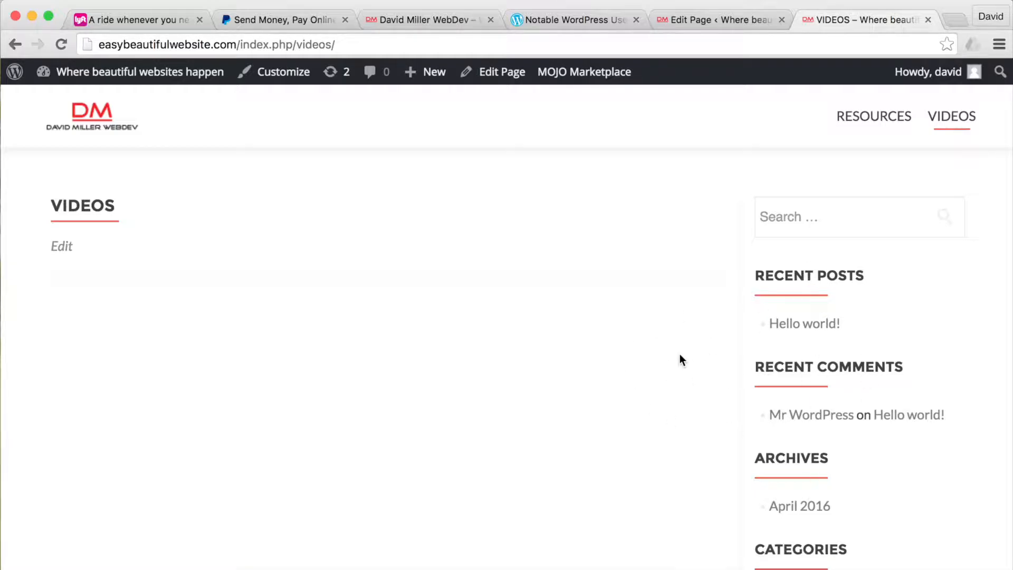
left_click(717, 20)
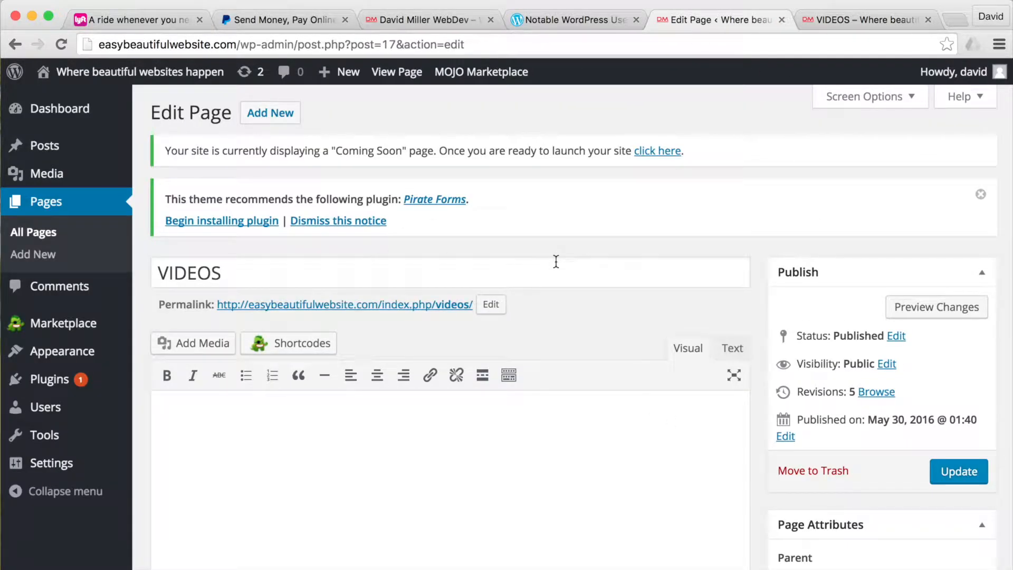
Step: Reopen the VIDEOS page from the list of pages and review the template choices in its page attributes
left_click(33, 211)
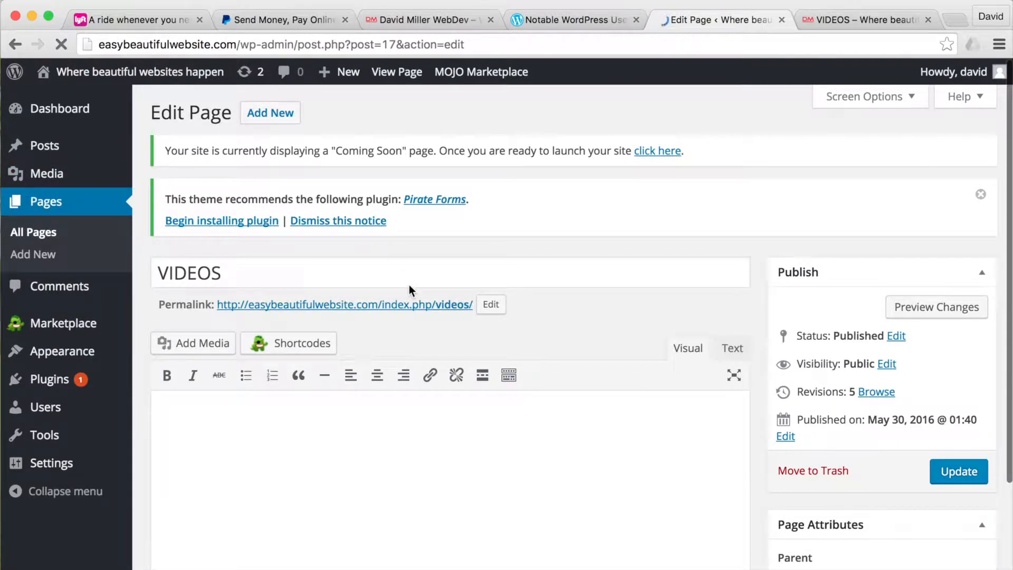
left_click(206, 398)
scroll(681, 370, "down", 3)
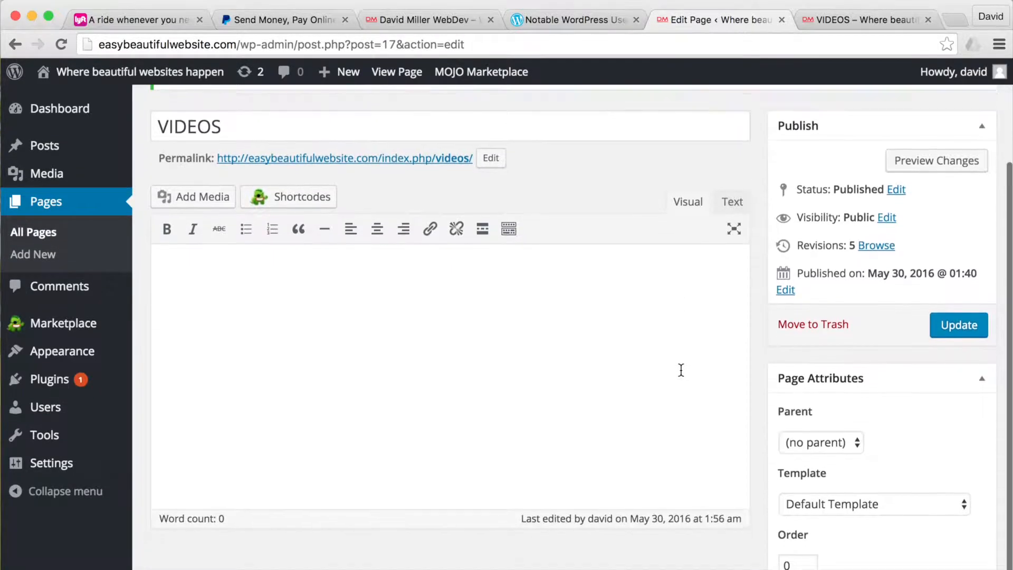
scroll(681, 369, "down", 2)
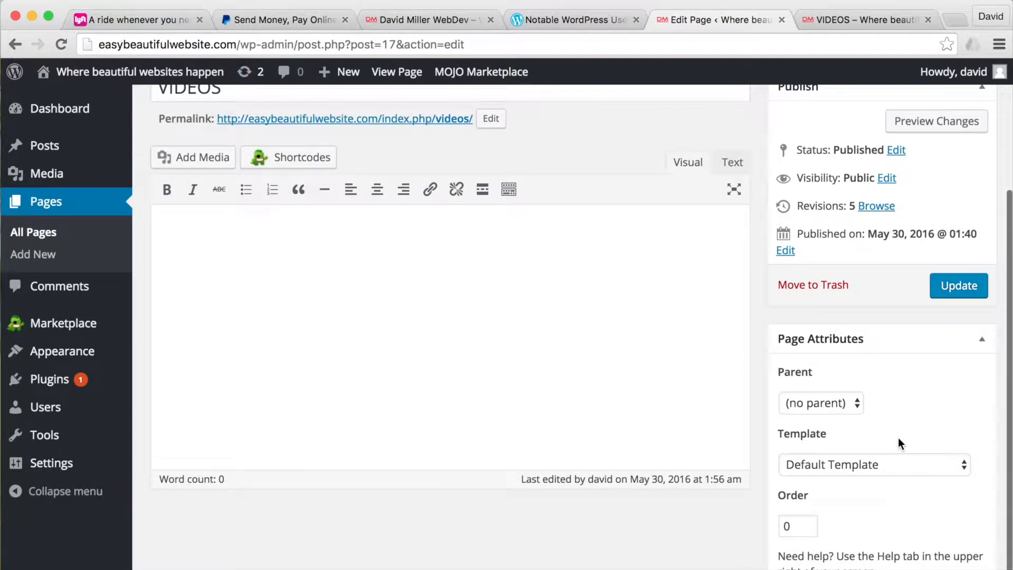
left_click(891, 21)
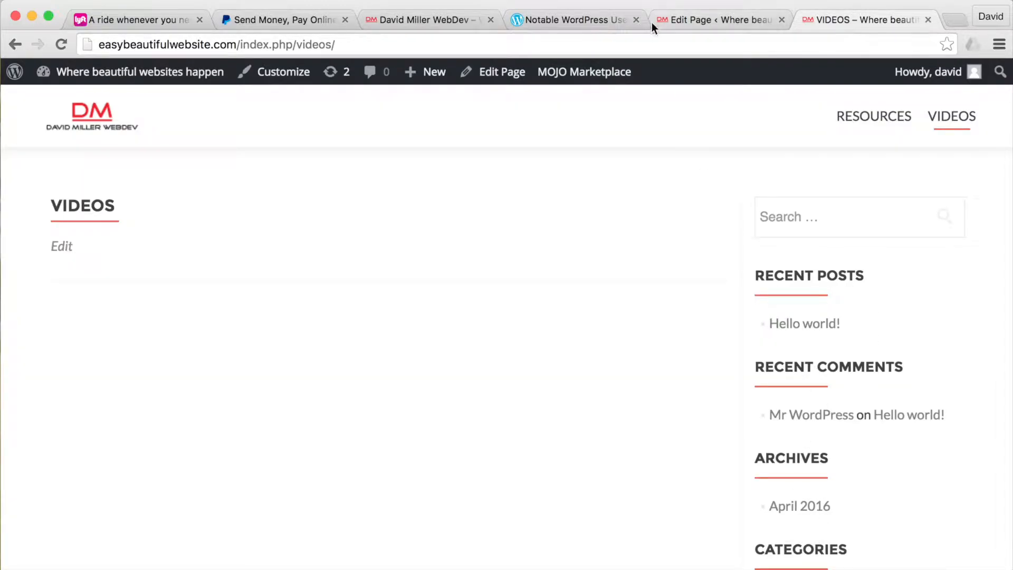
left_click(729, 22)
left_click(962, 464)
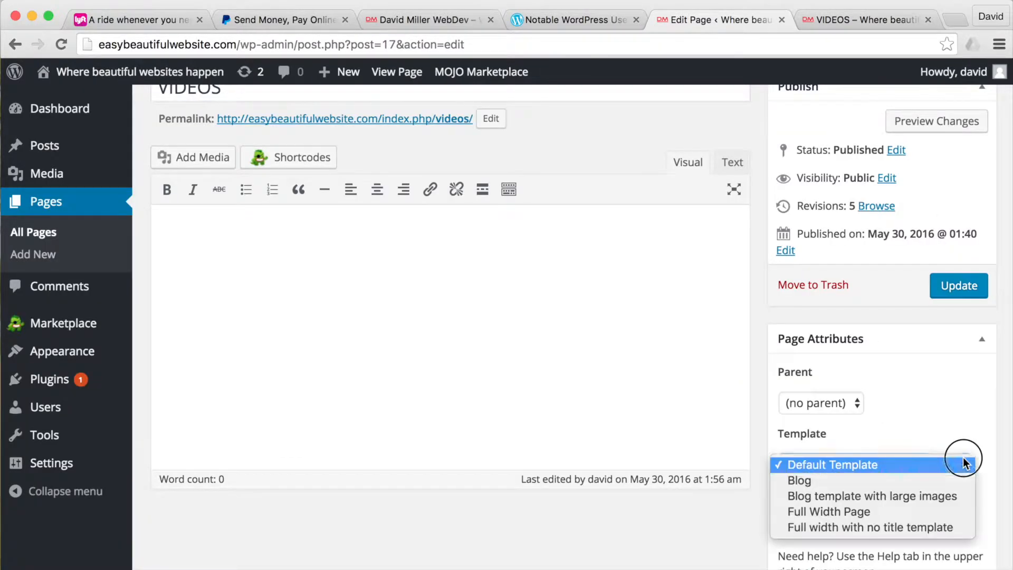
left_click(910, 462)
Step: Compare the layout of the RESOURCES page on davidmillerwebdev.com with the live VIDEOS page, and return to the VIDEOS editor
left_click(413, 20)
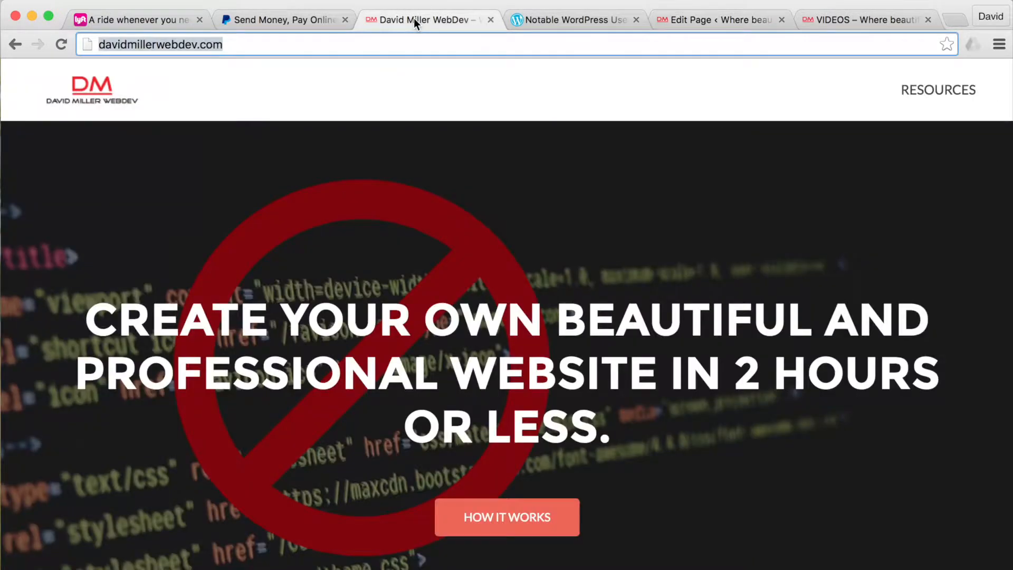
left_click(954, 94)
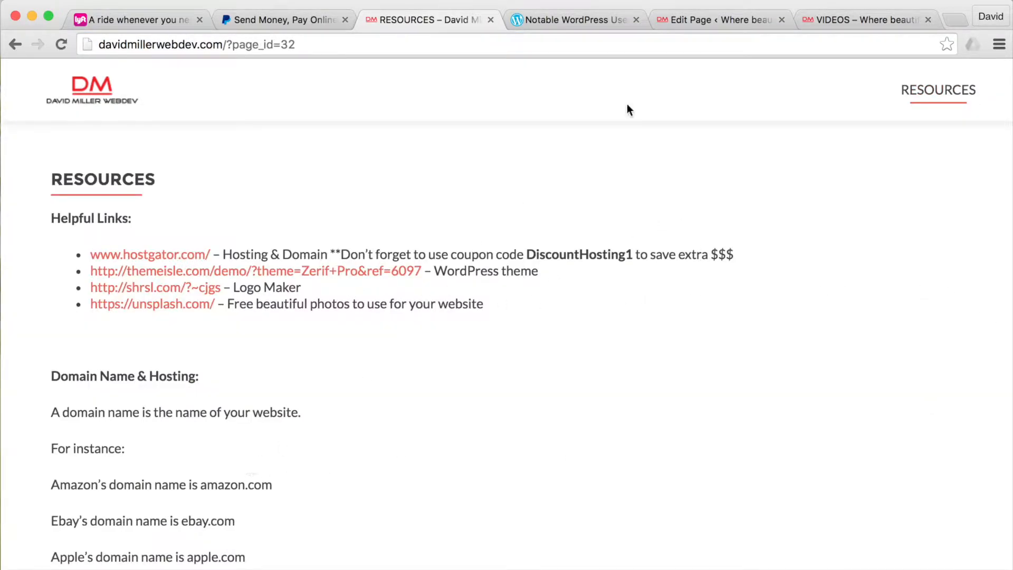
left_click(841, 16)
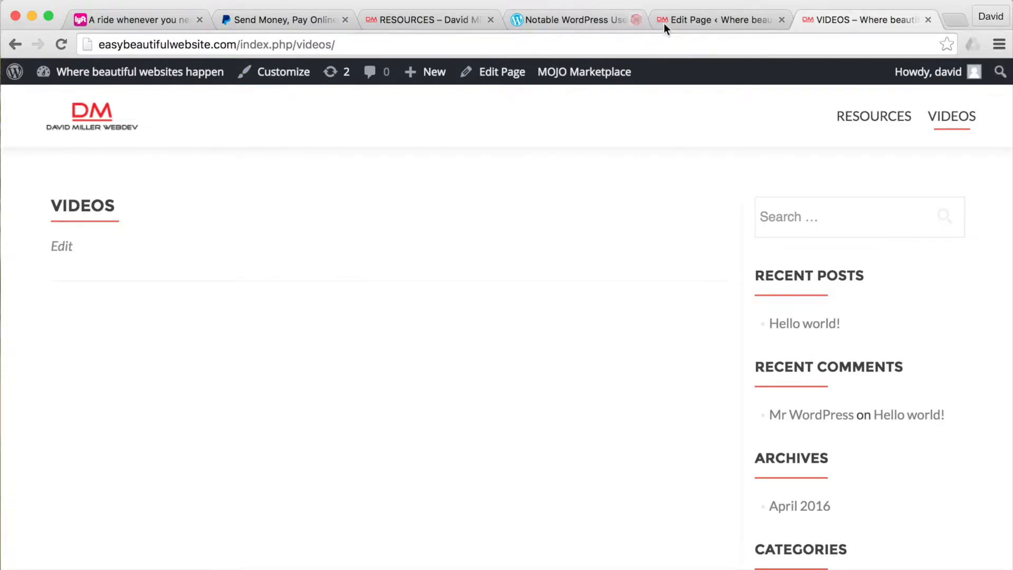
left_click(703, 20)
Step: Set the VIDEOS page's template to Full Width Page and update the page
left_click(912, 465)
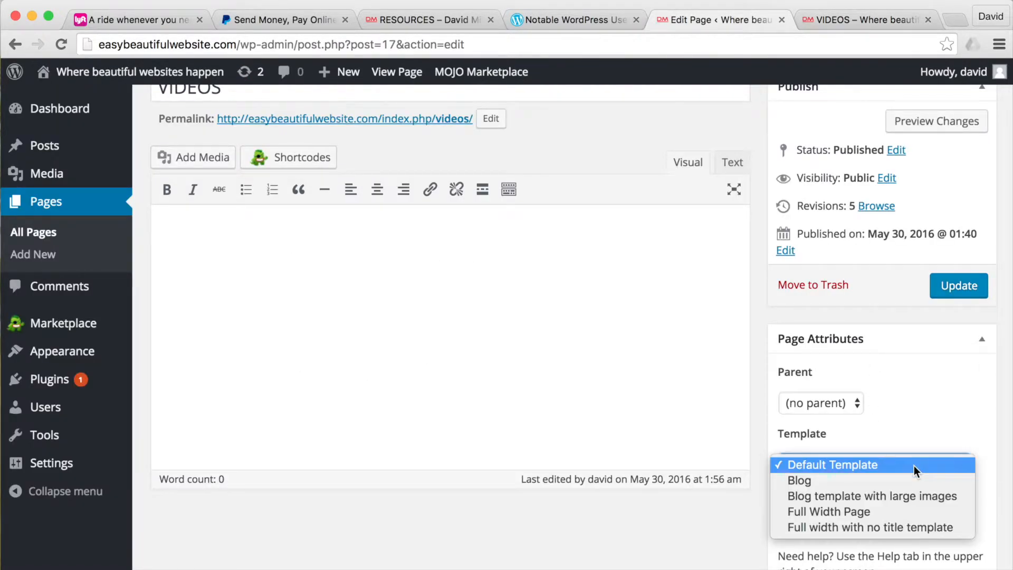
left_click(908, 509)
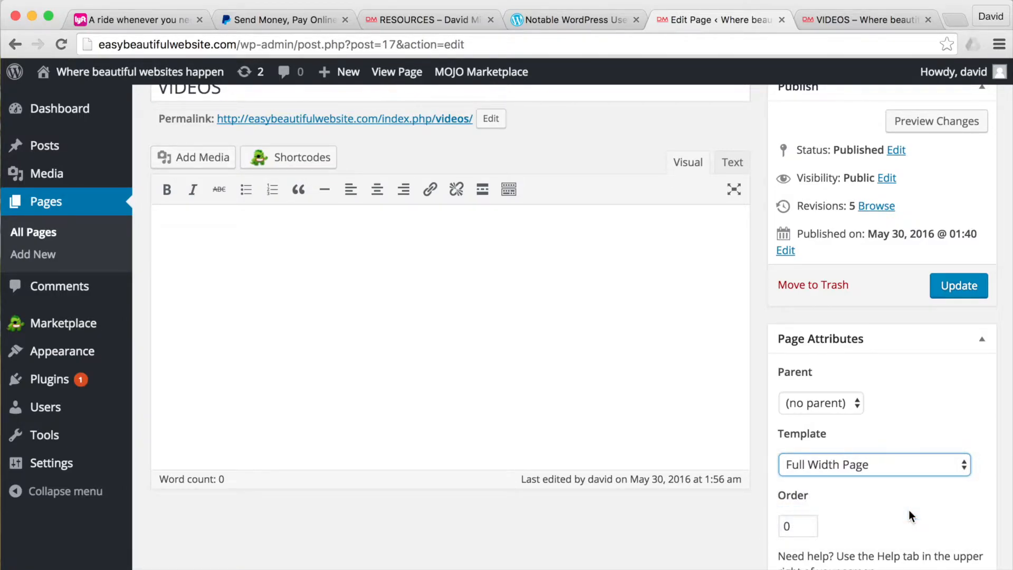
left_click(963, 285)
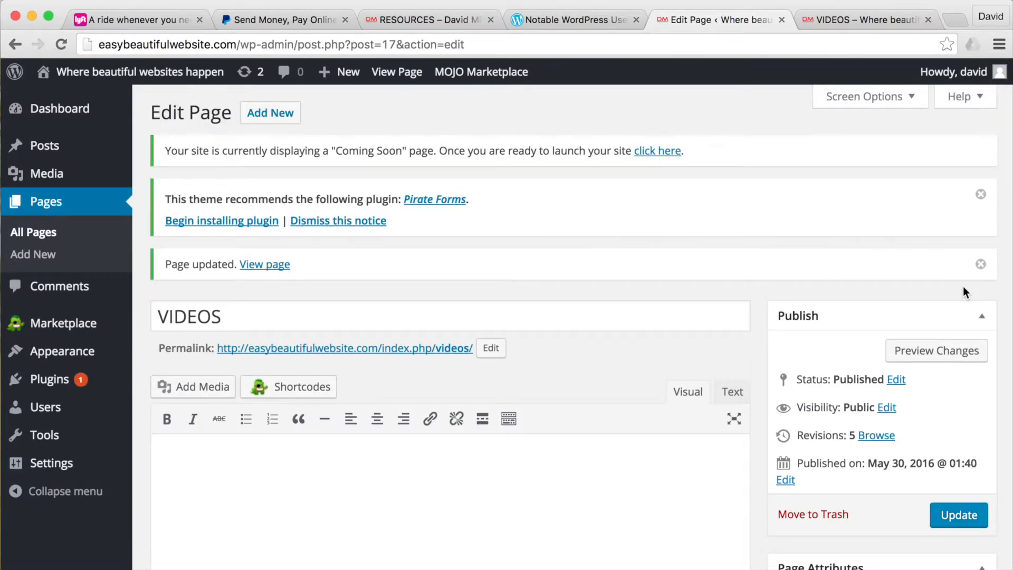
Step: View the updated VIDEOS page on the live site and go back to its editor
left_click(265, 265)
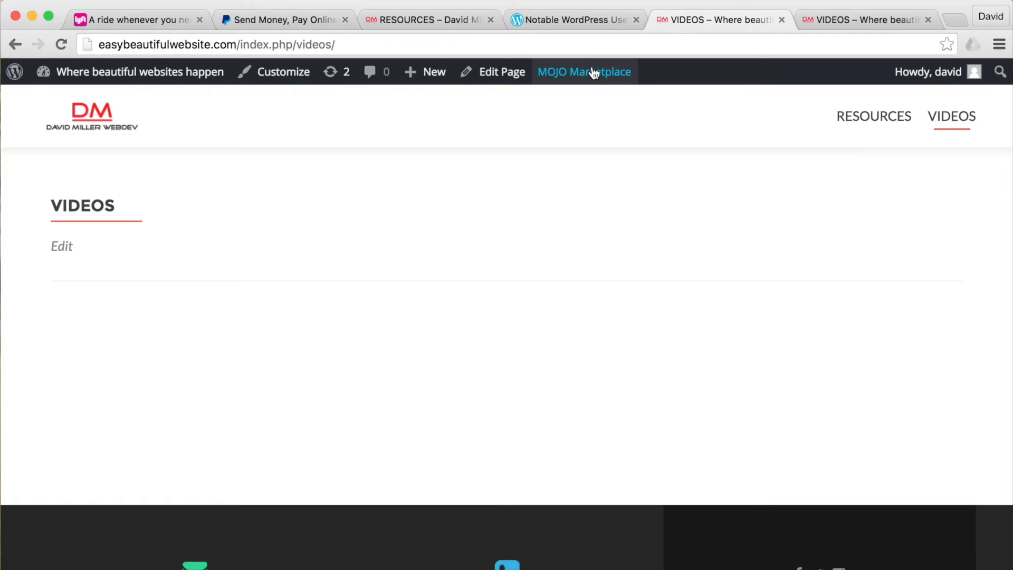
mouse_move(129, 77)
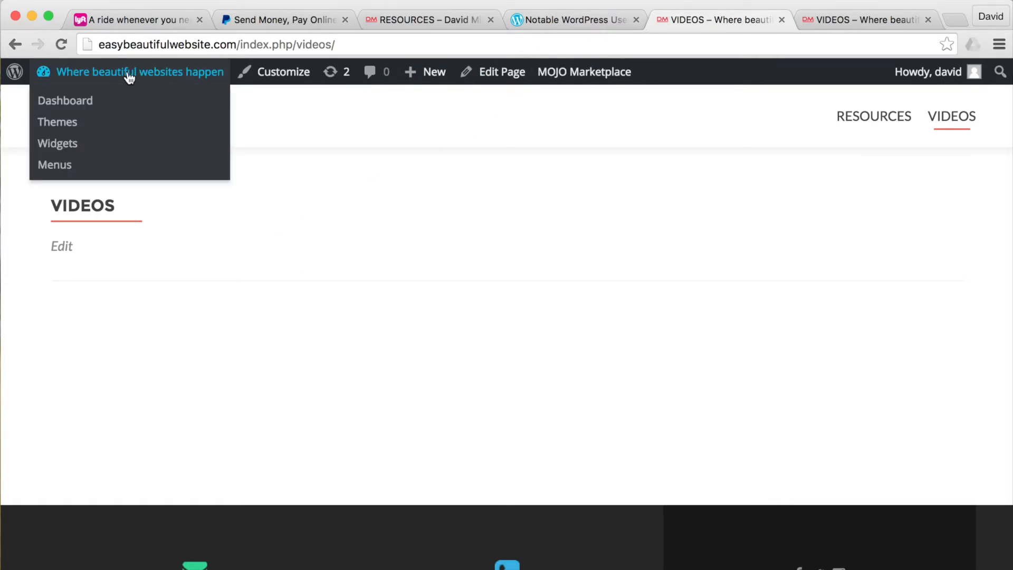
left_click(15, 45)
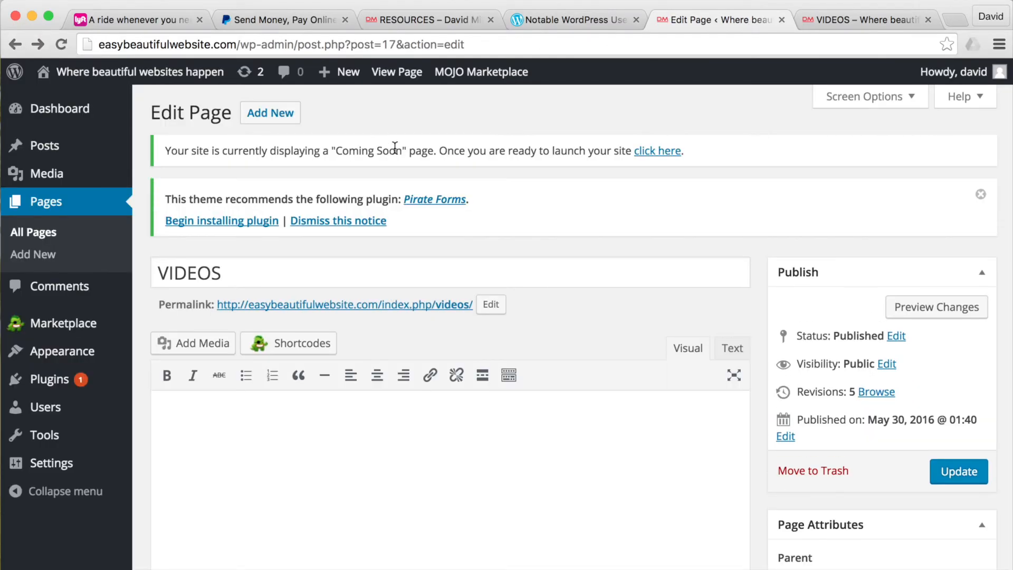